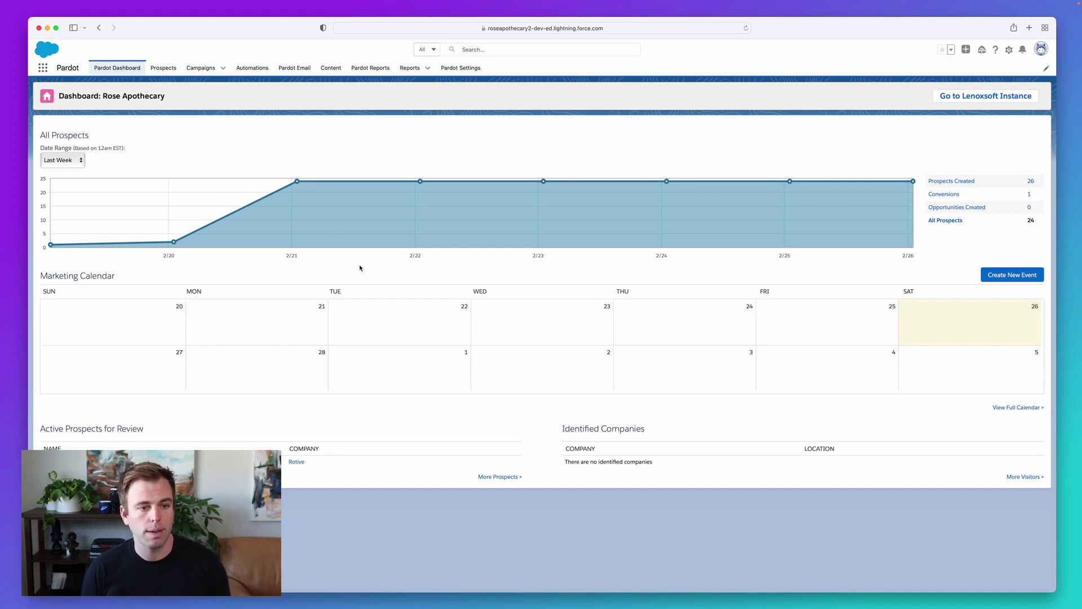
Open the Pardot Prospects list showing all 24 prospects.
left_click(164, 69)
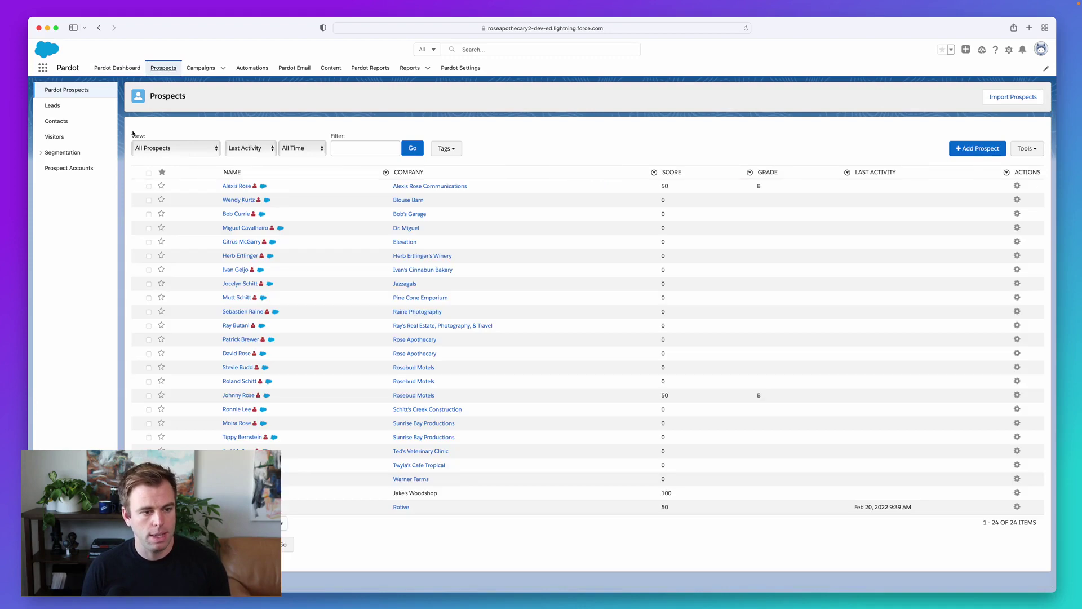
Go to Segmentation Lists and start a new list from + Add List.
left_click(71, 156)
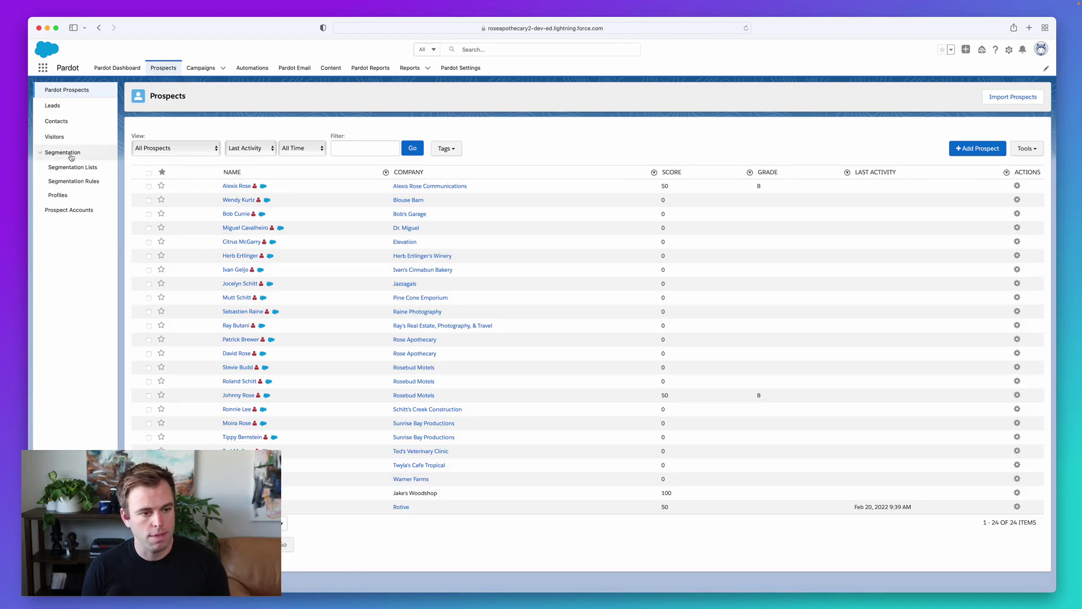
left_click(70, 169)
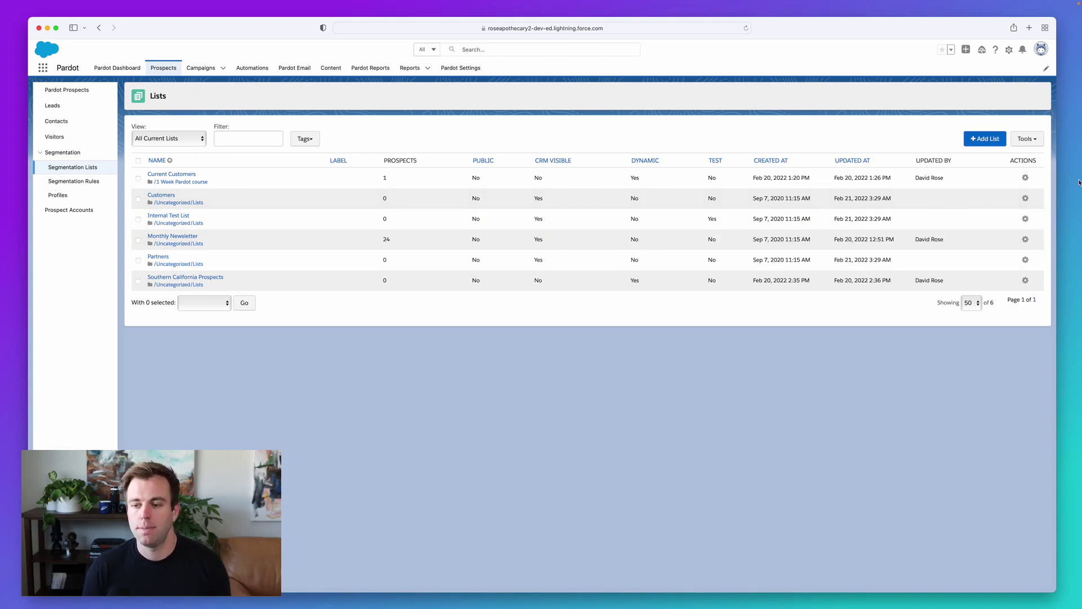
left_click(985, 139)
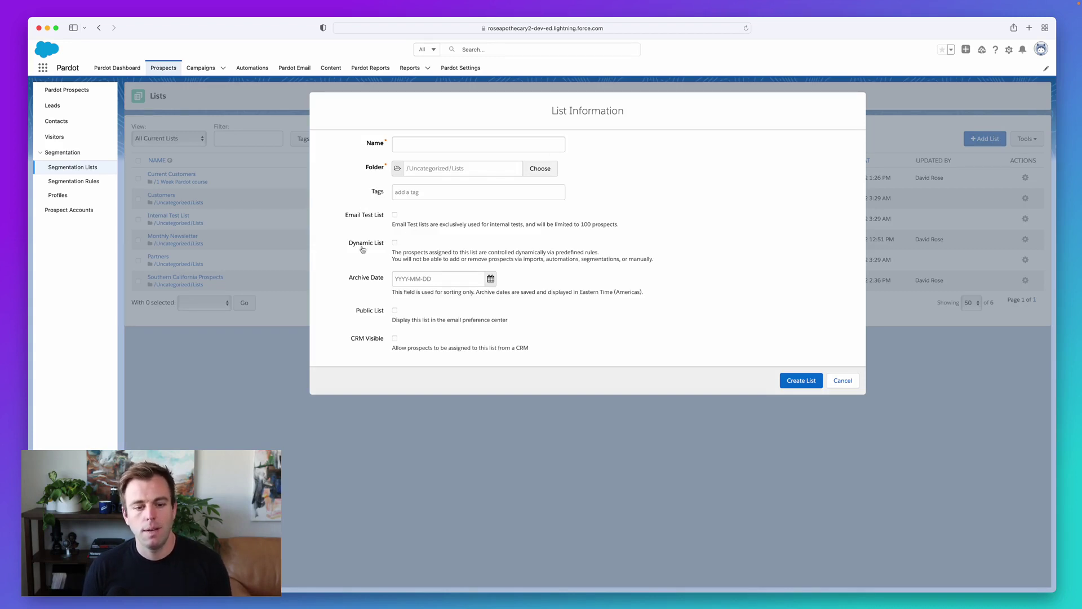
left_click_drag(346, 246, 396, 246)
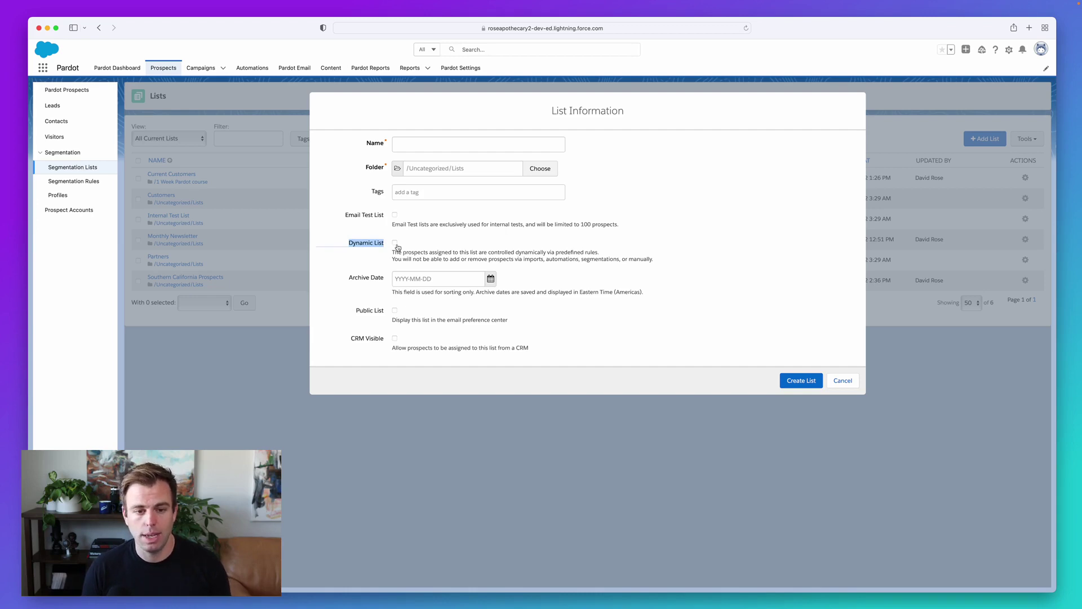
left_click(433, 143)
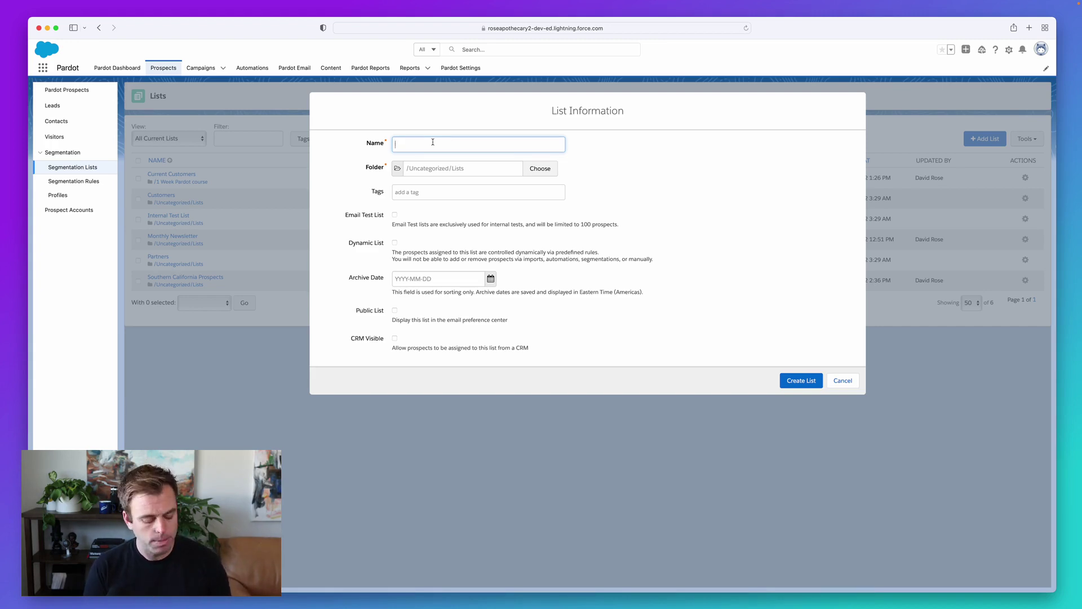
Create a static 'VIP Customers' list with Email Test List and Dynamic unchecked, then return to Prospects.
type("VIP Customers")
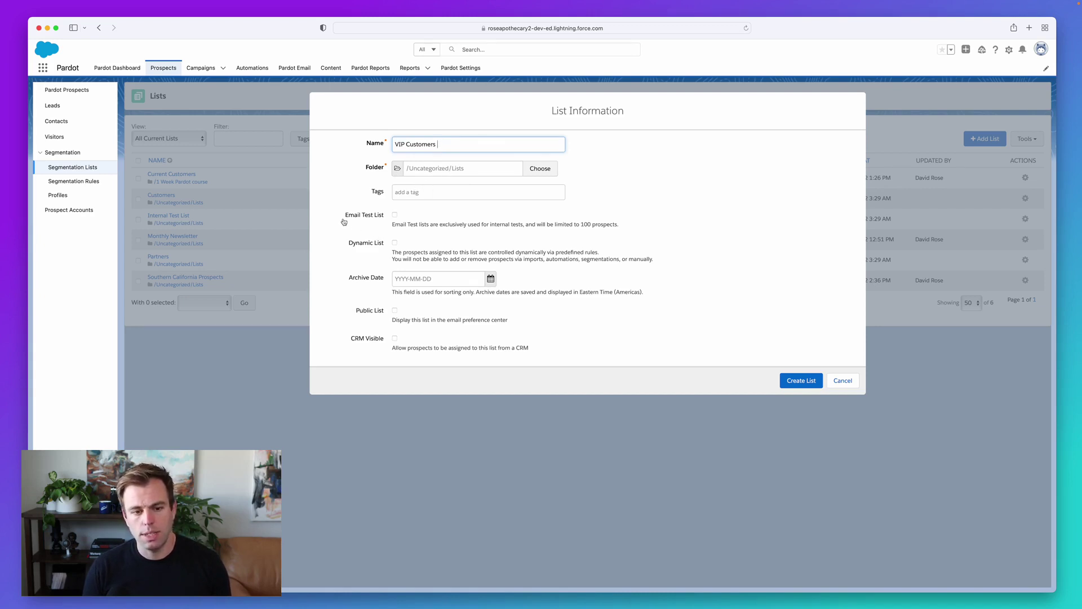
left_click_drag(341, 219, 395, 219)
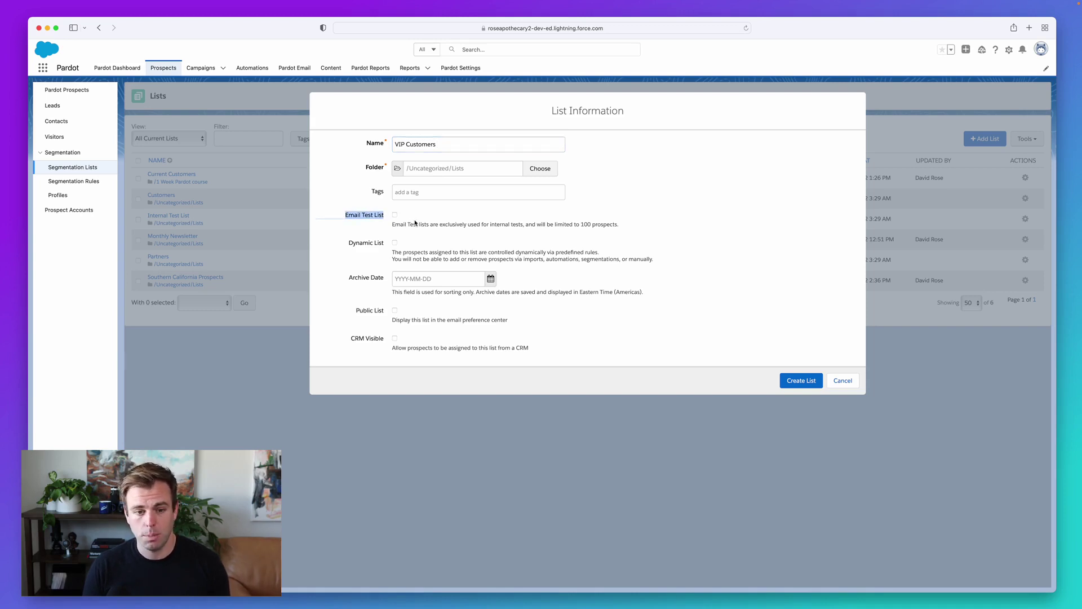
left_click(415, 223)
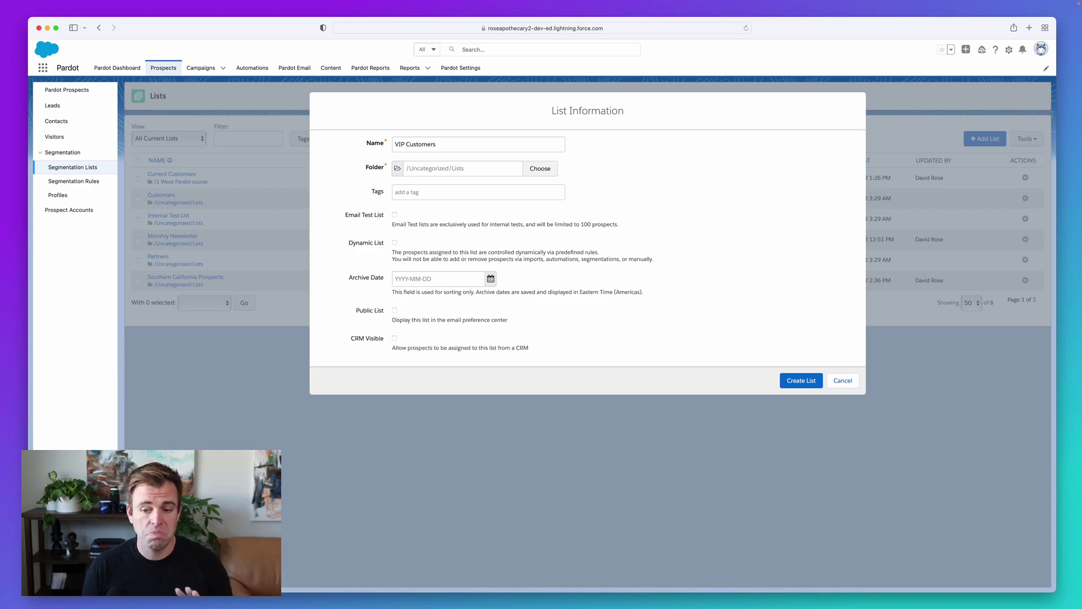
left_click(800, 381)
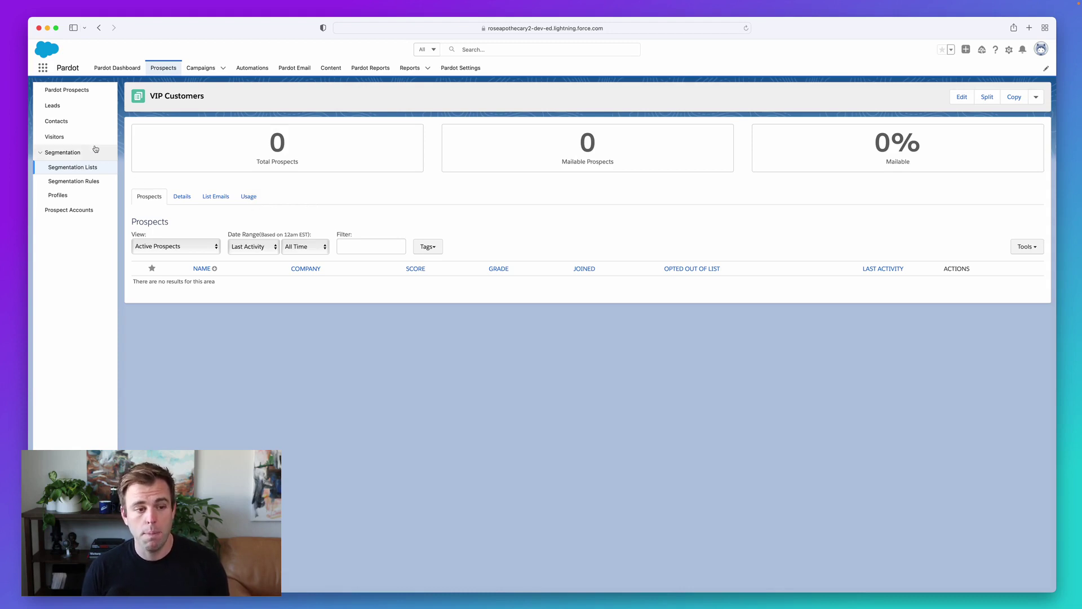
left_click(89, 93)
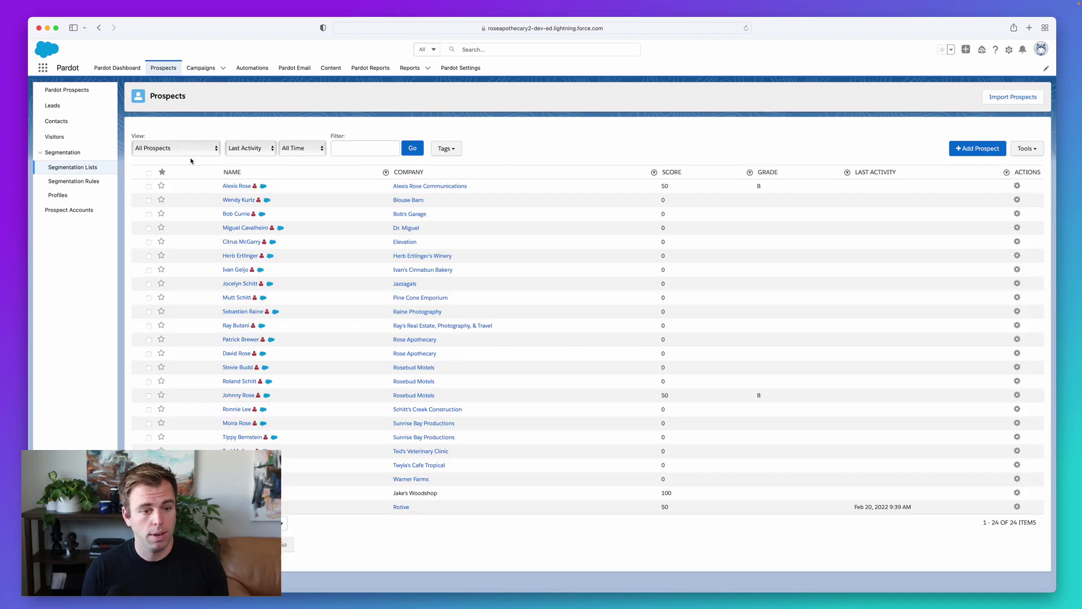
Add the first prospect to VIP Customers from its record's Lists tab and save.
left_click(232, 186)
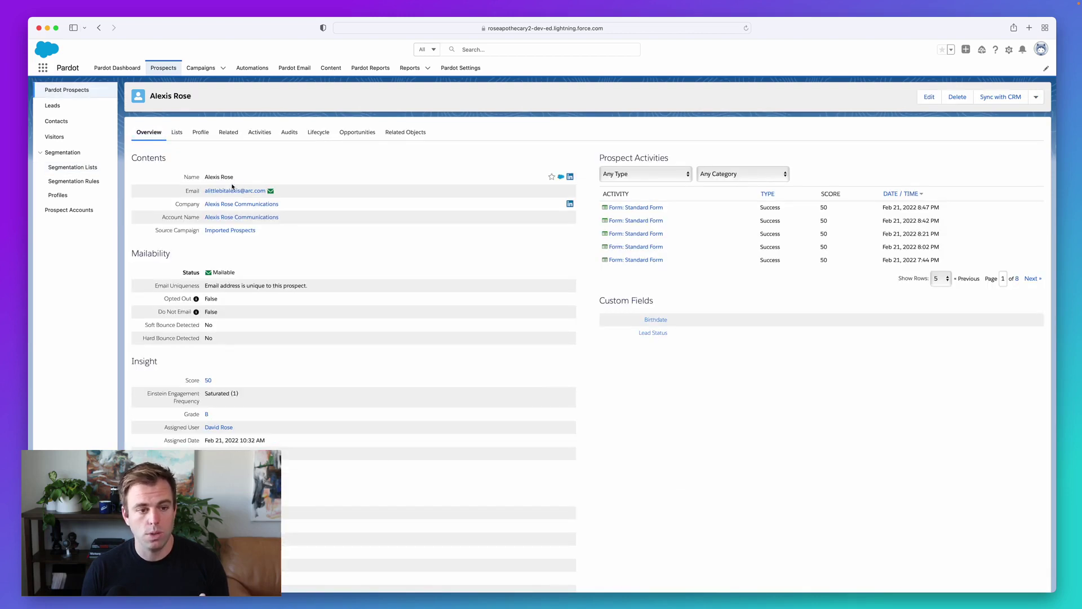
left_click(177, 133)
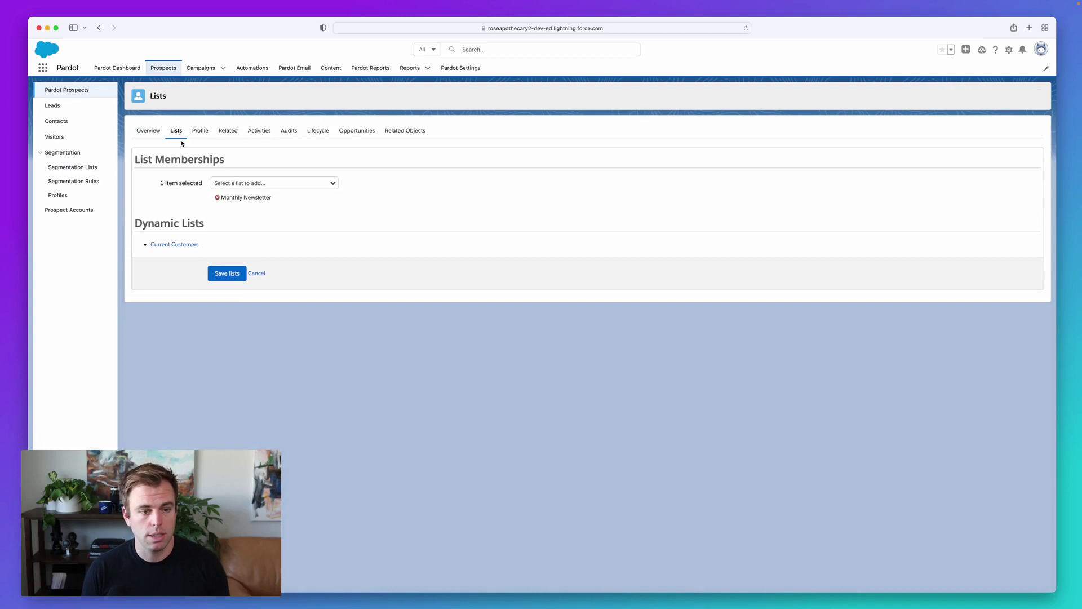
left_click(248, 184)
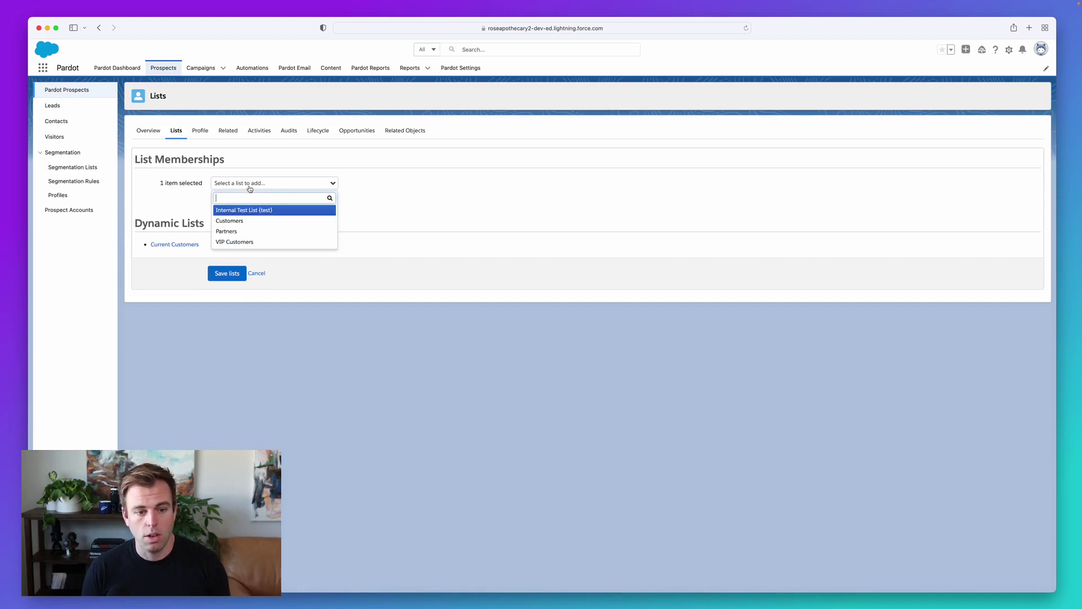
left_click(259, 244)
left_click(297, 183)
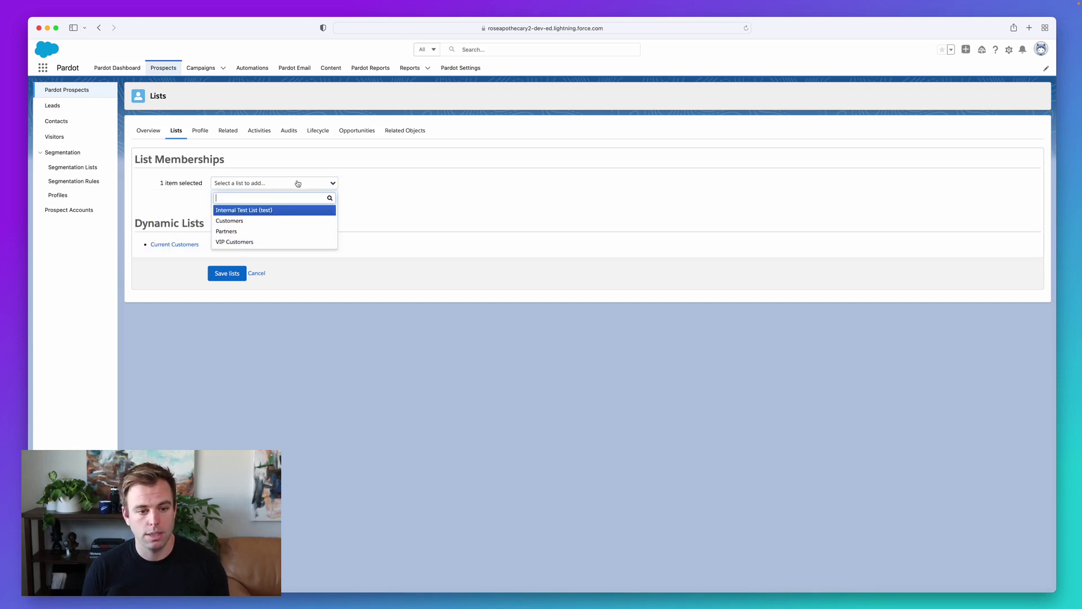
left_click(287, 242)
left_click(226, 287)
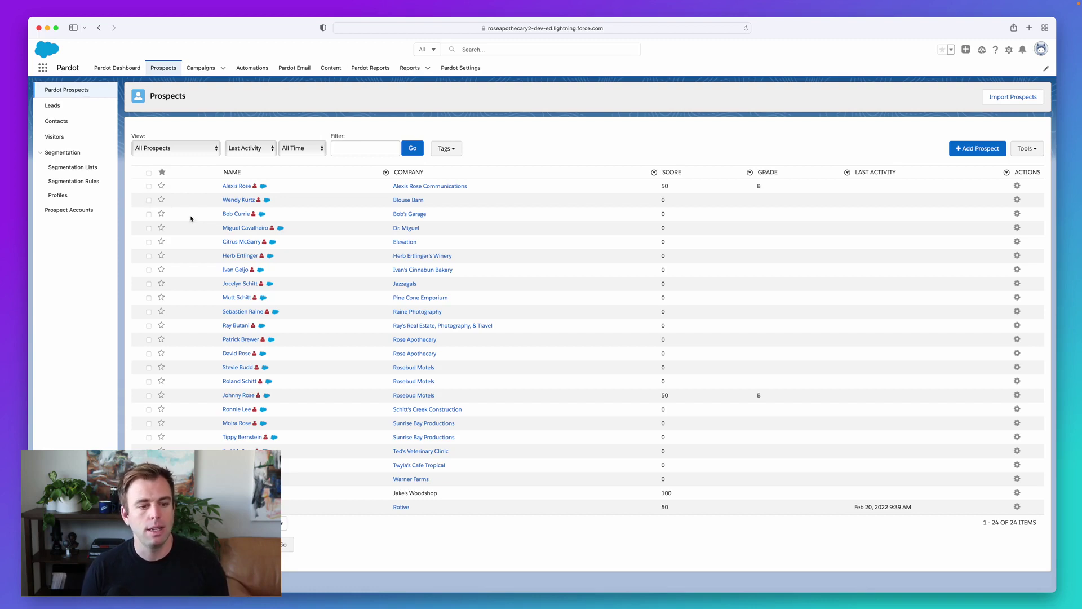
left_click(148, 173)
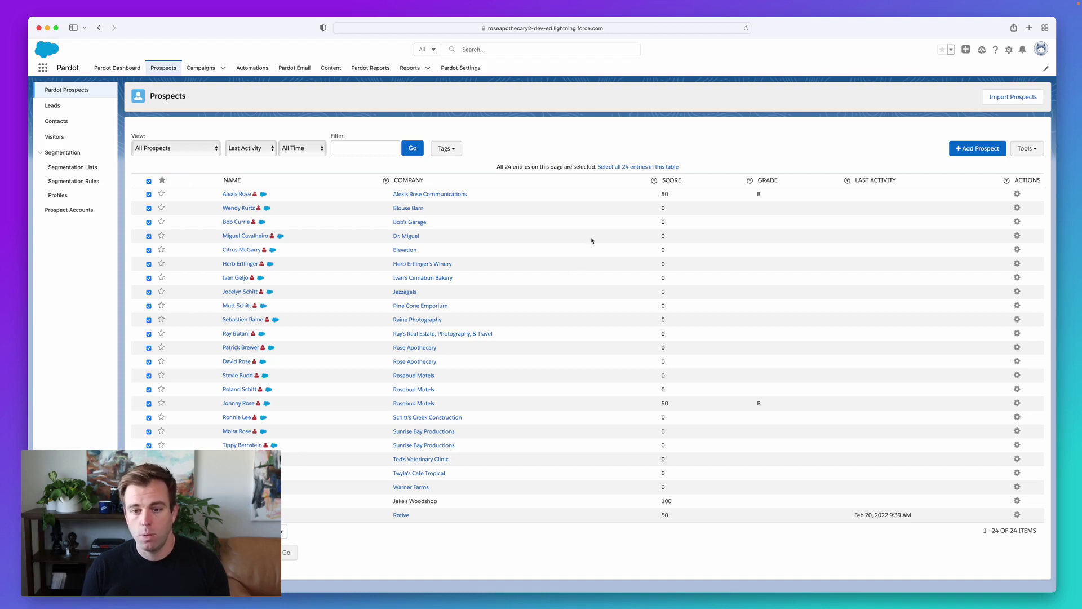
Select all 24 prospects in the table and close the bulk actions without applying one.
left_click(638, 167)
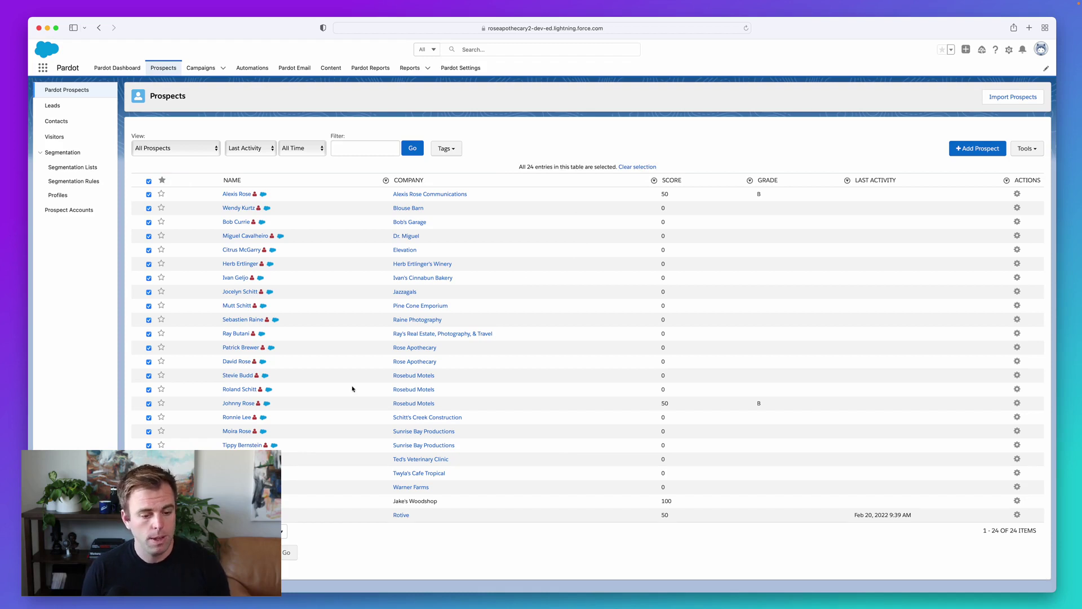
left_click(226, 551)
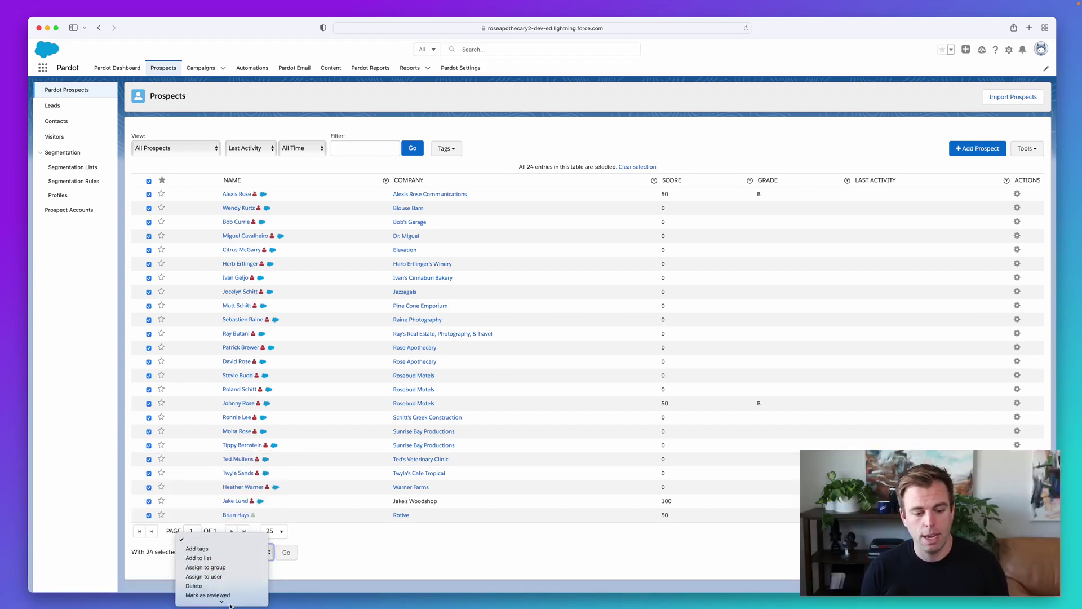
mouse_move(230, 603)
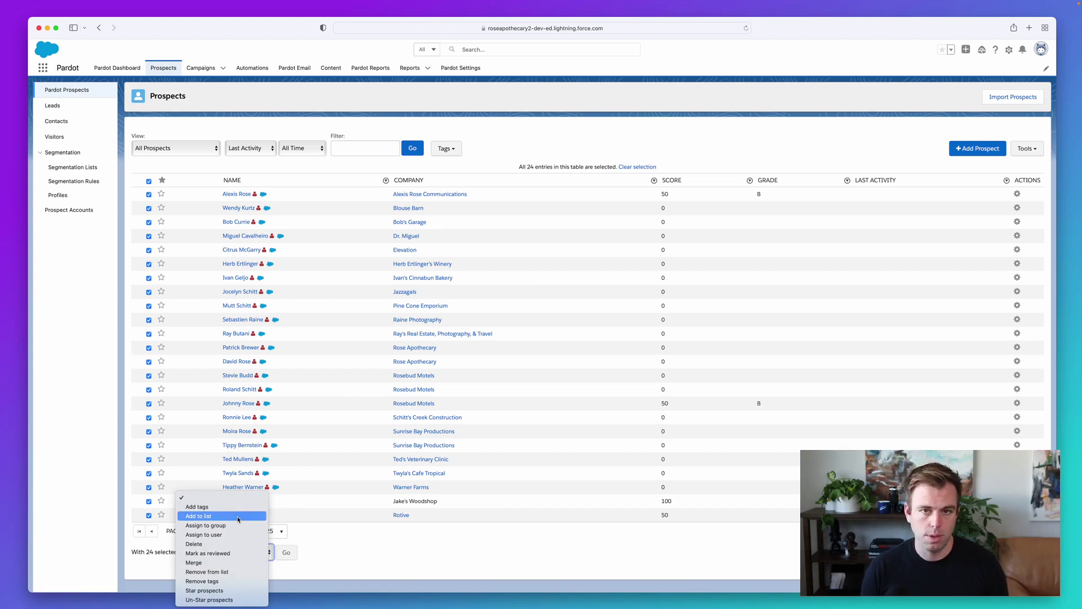
left_click(289, 333)
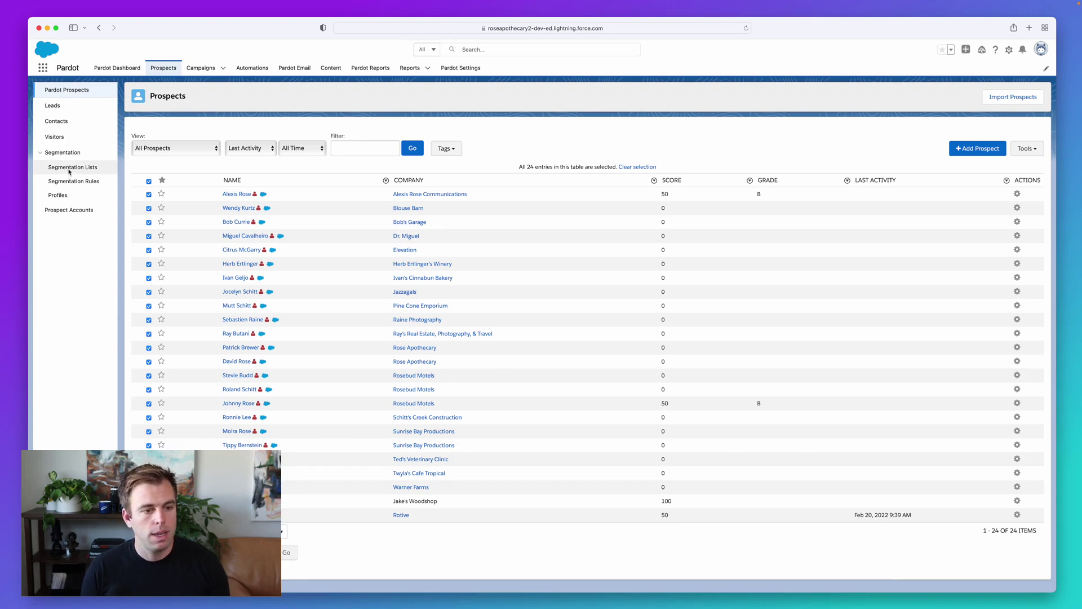
left_click(69, 170)
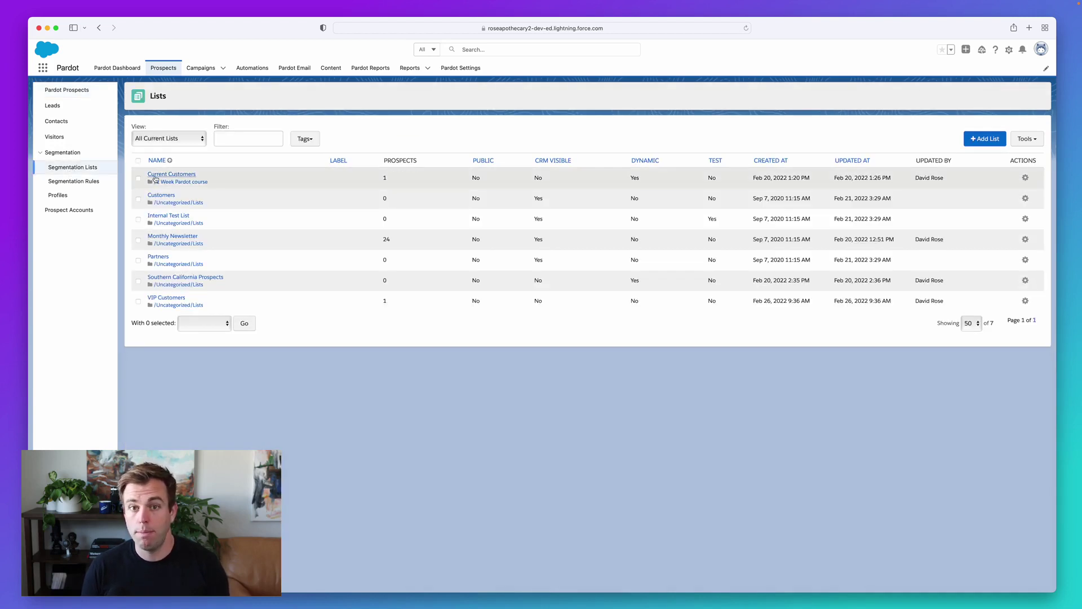
Edit the VIP Customers list to enable CRM Visible and save it.
left_click(166, 297)
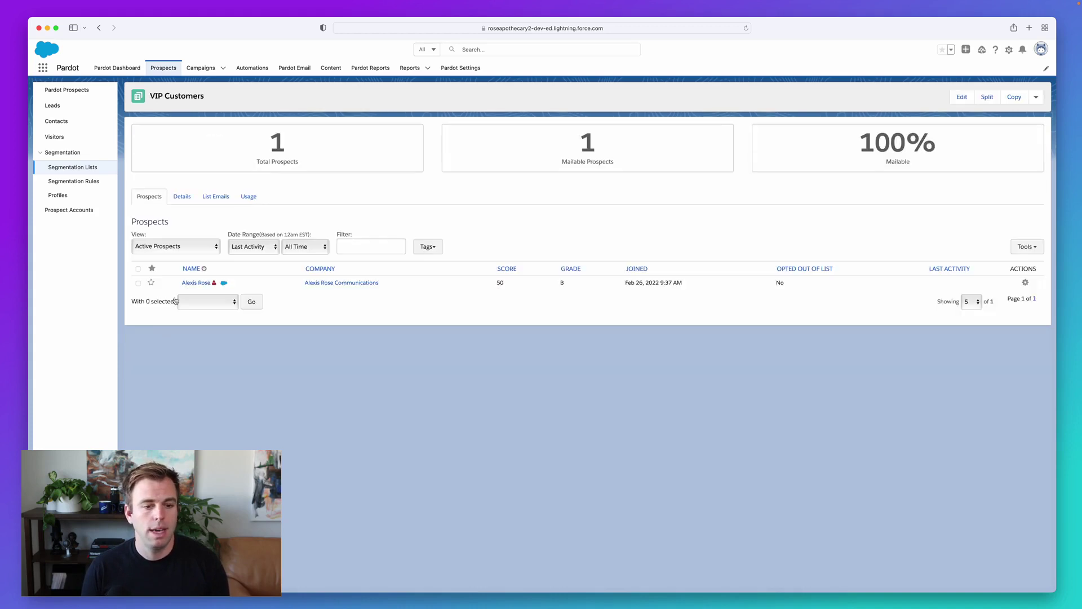
left_click(961, 103)
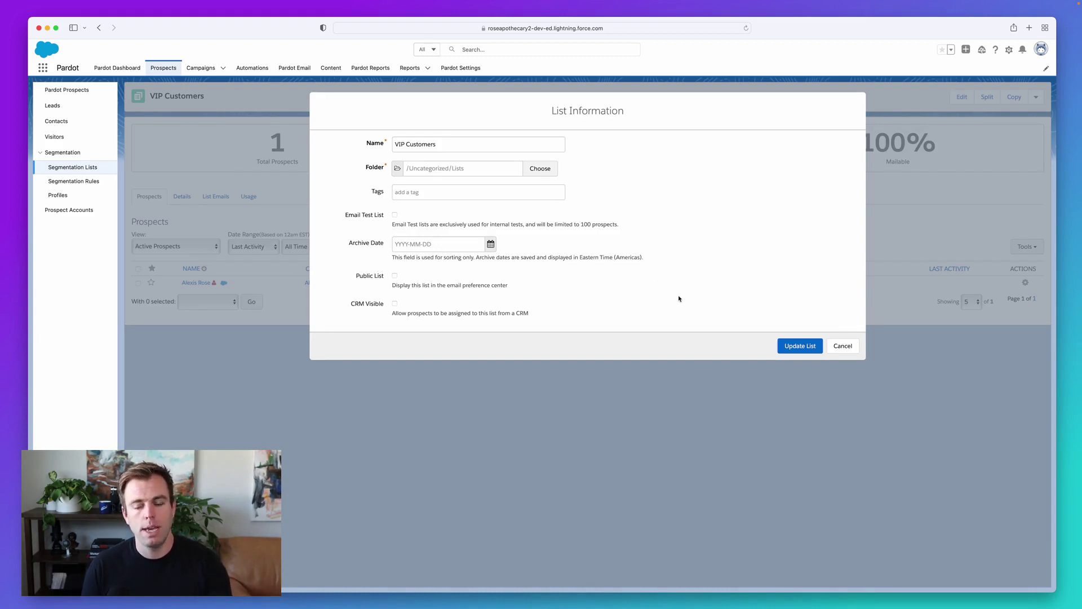
left_click(841, 346)
left_click(962, 97)
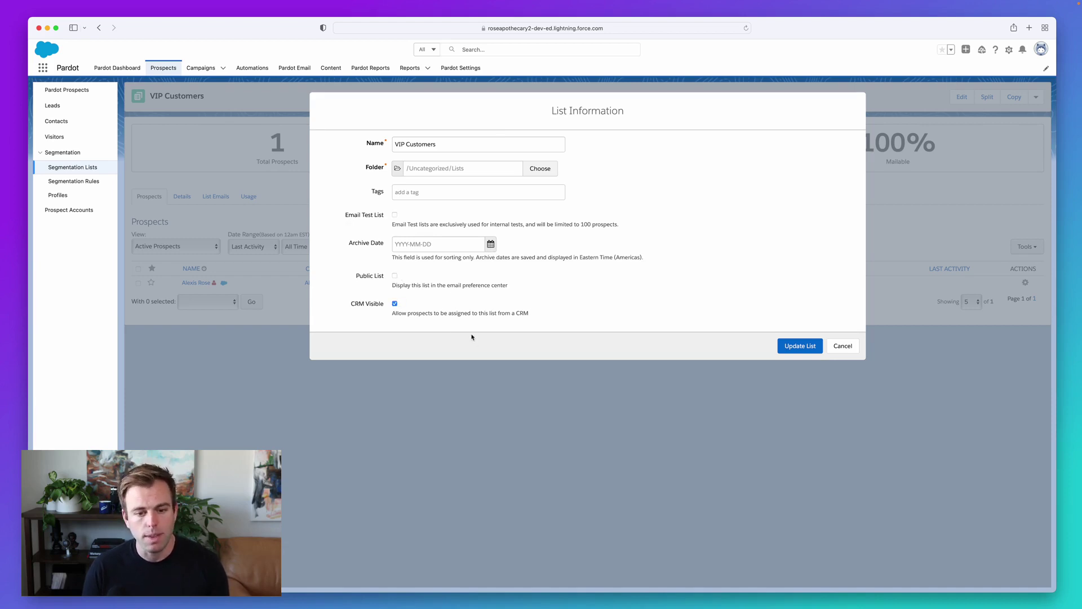
left_click_drag(393, 314, 552, 315)
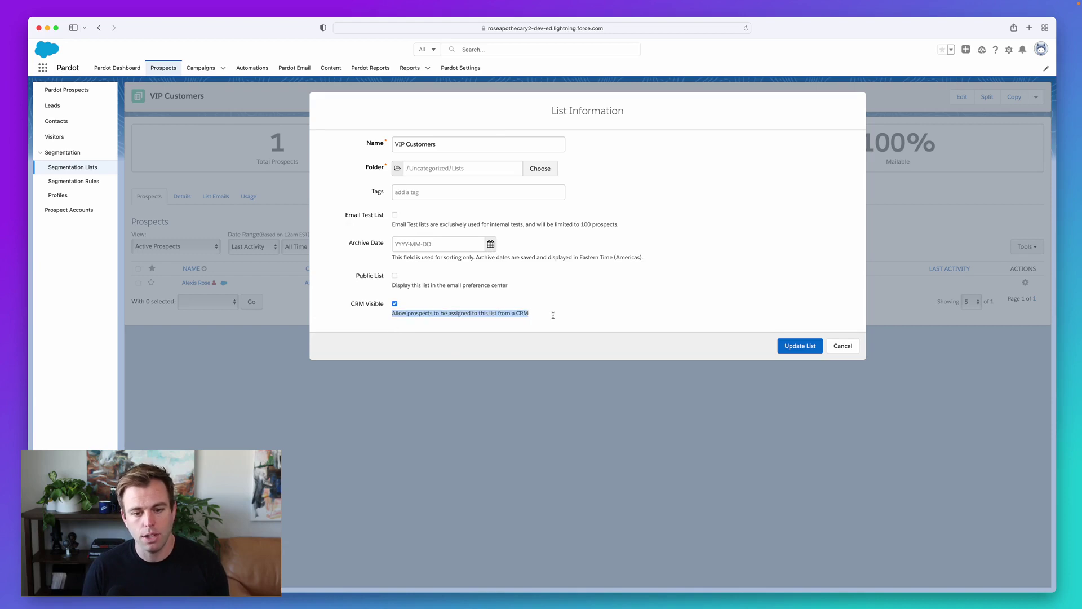
left_click(793, 345)
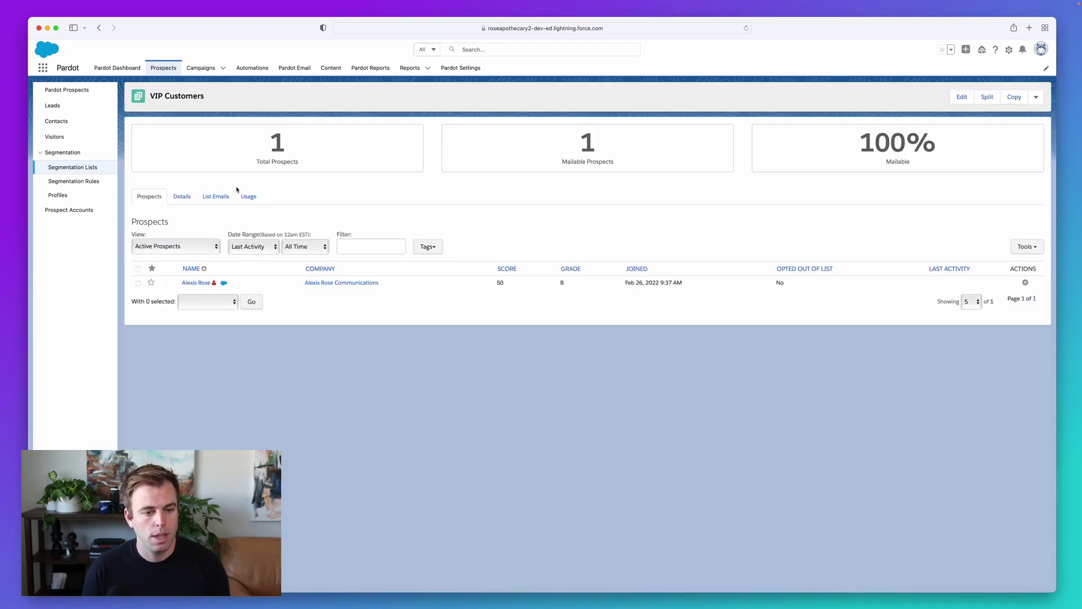
From the member's CRM contact record, remove it from VIP Customers, leaving Monthly Newsletter.
left_click(190, 284)
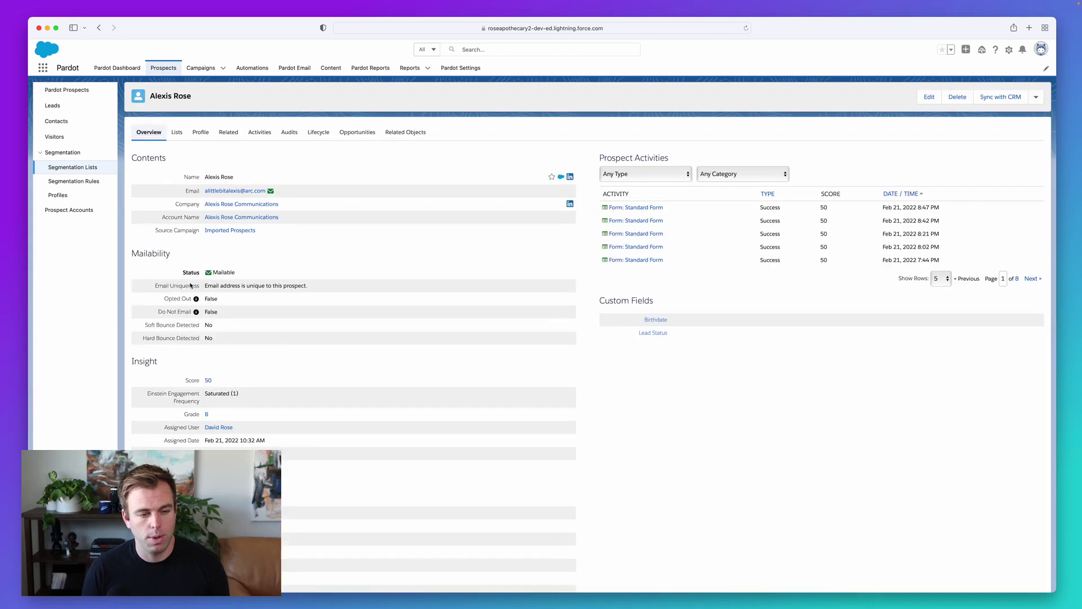
left_click(561, 178)
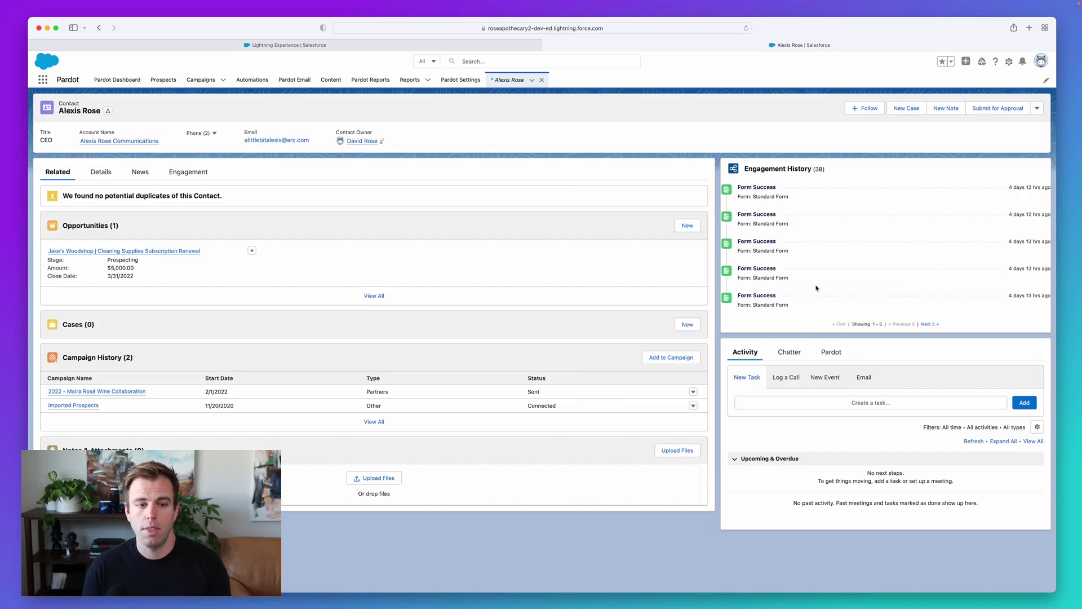
left_click(830, 351)
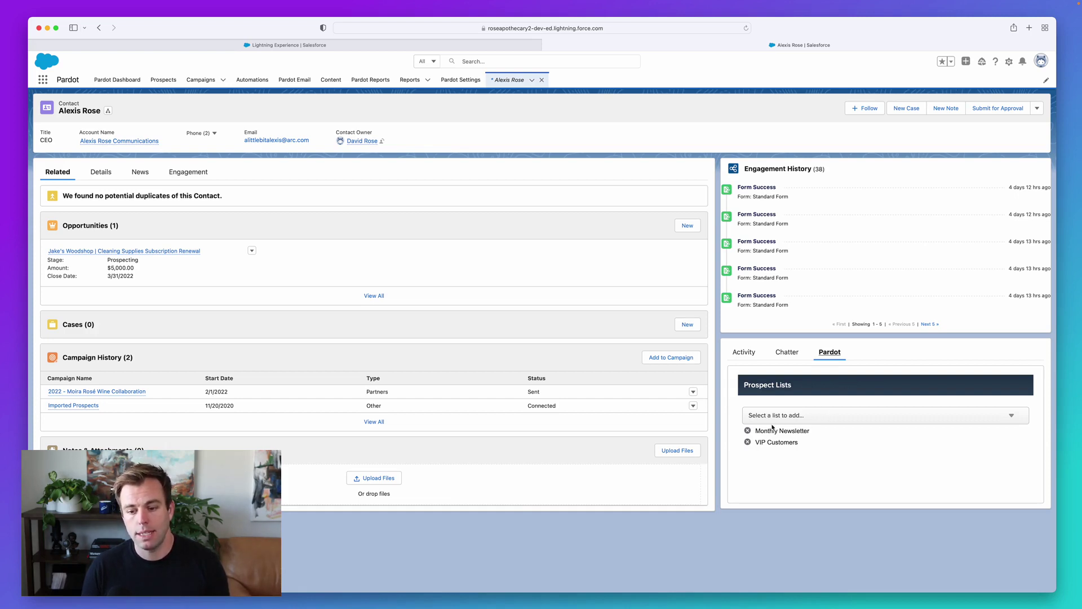
left_click(788, 419)
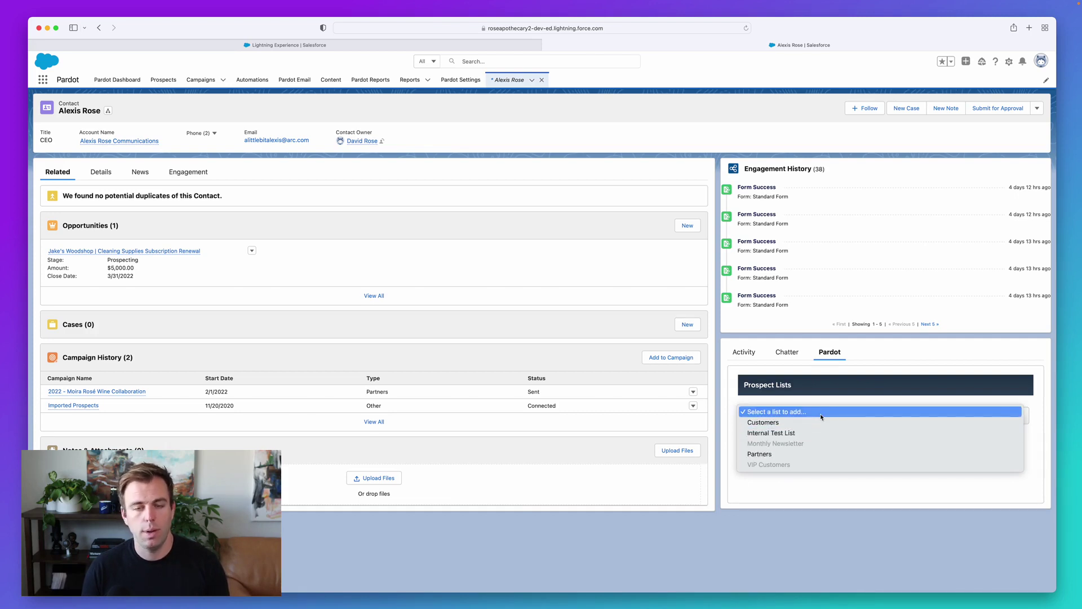
left_click(812, 407)
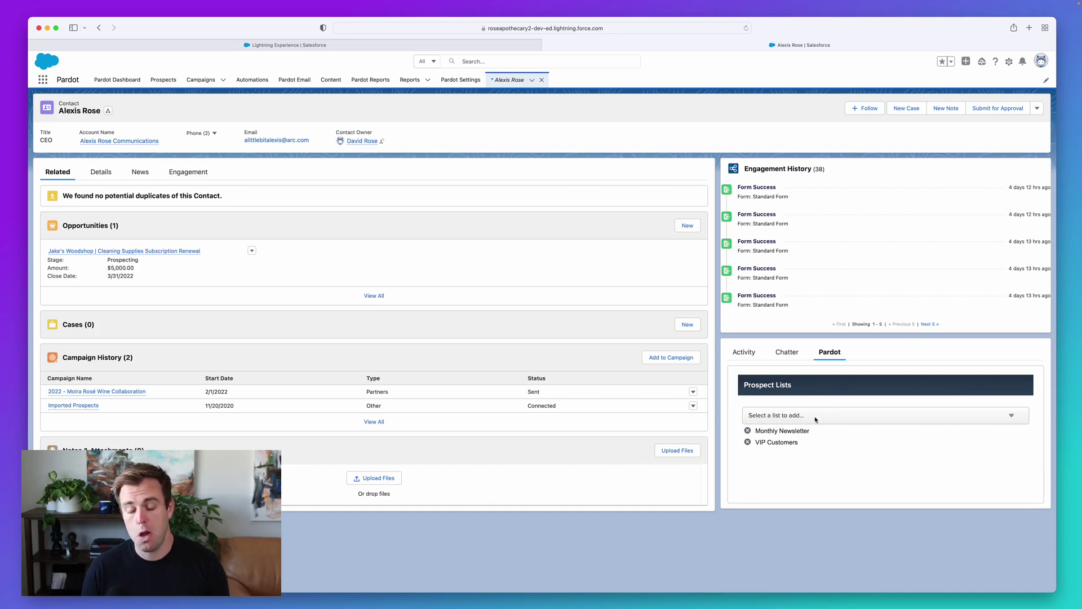
left_click(748, 443)
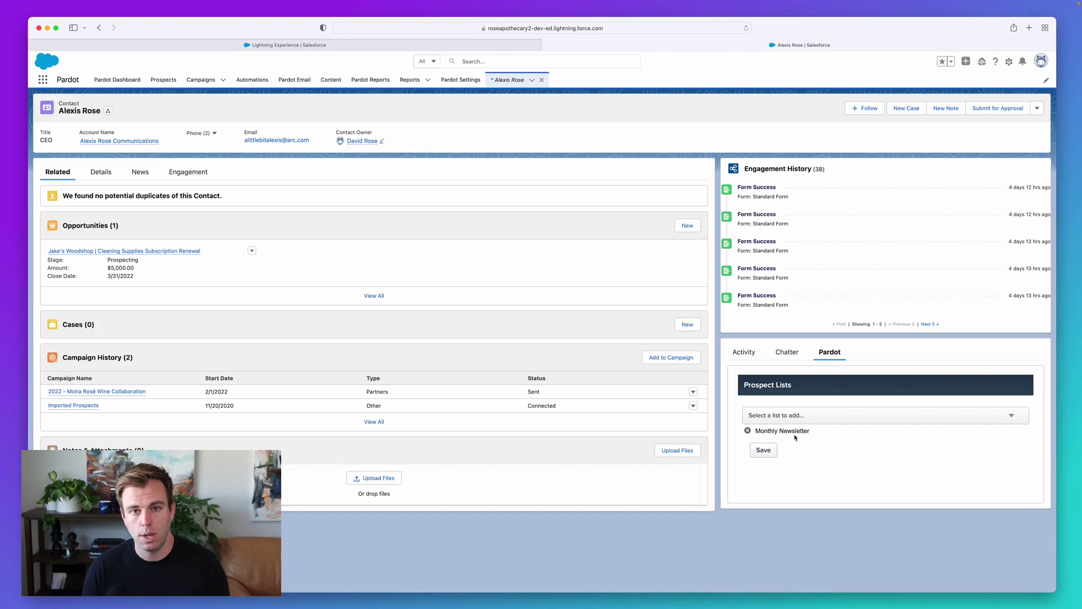
left_click(163, 80)
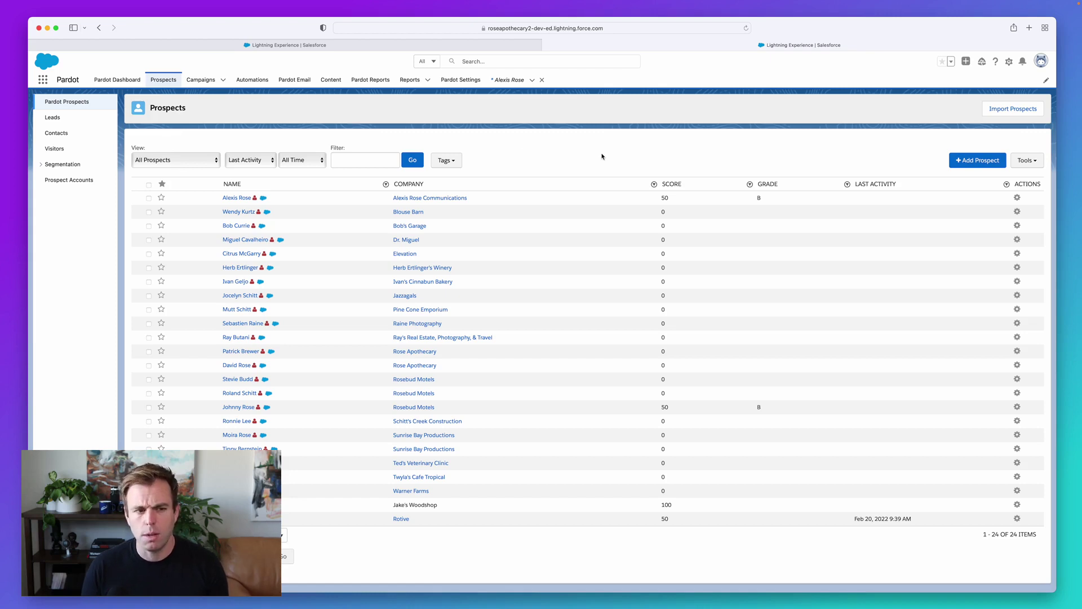
Expand the Segmentation options in the sidebar.
left_click(57, 164)
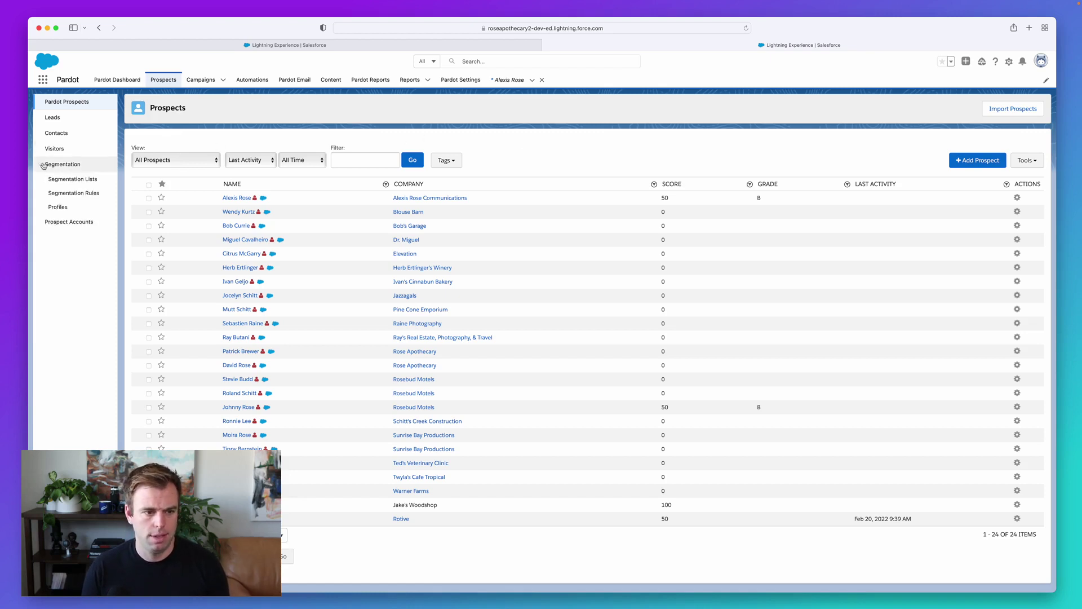
Open Segmentation Lists, where VIP Customers now shows 0 prospects and Monthly Newsletter 24.
left_click(77, 180)
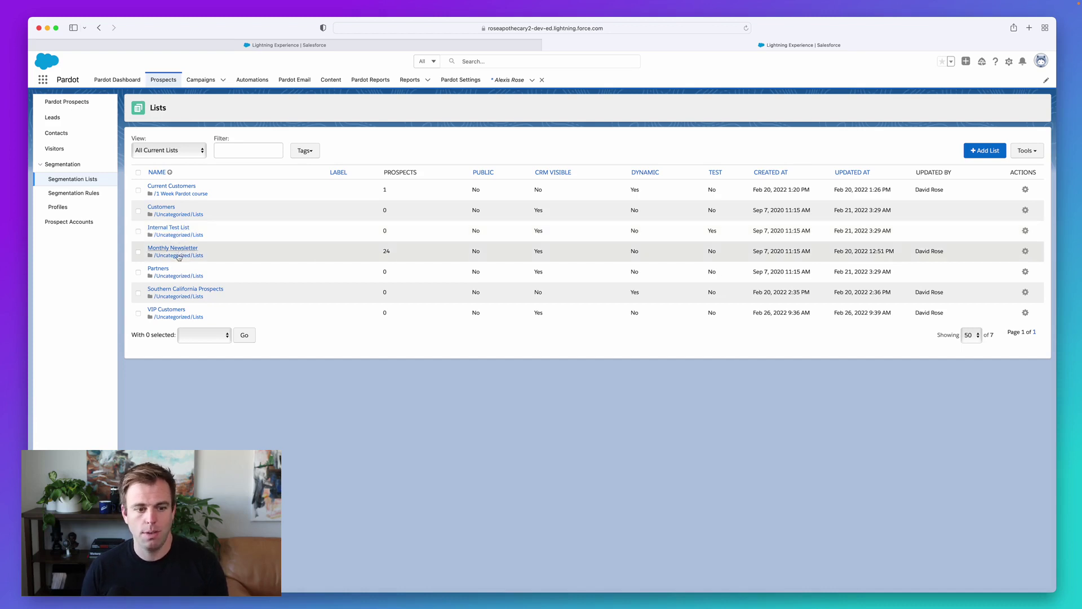
left_click(168, 309)
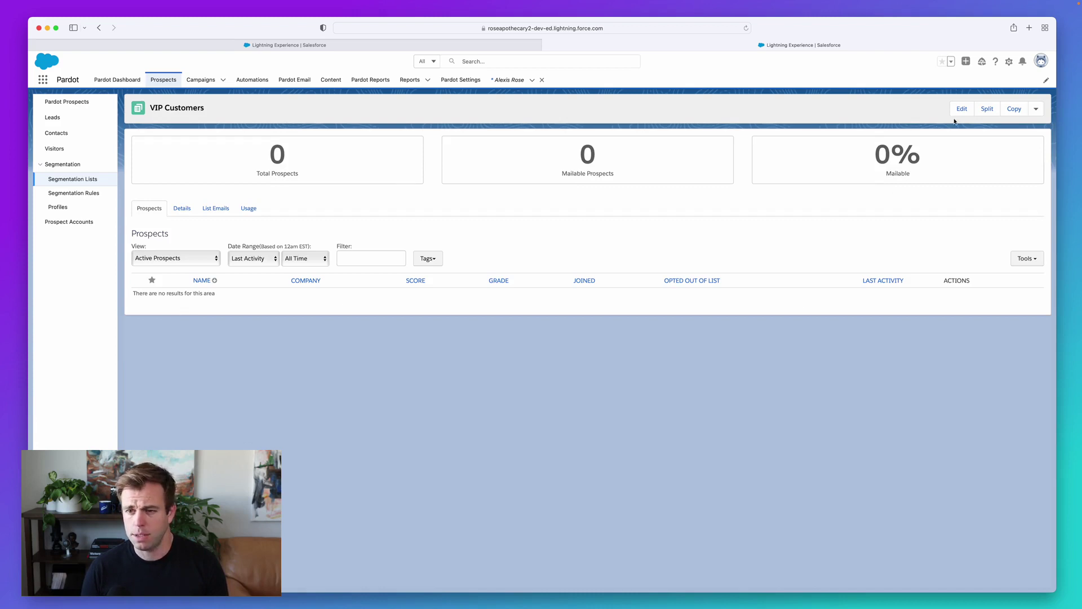
left_click(961, 109)
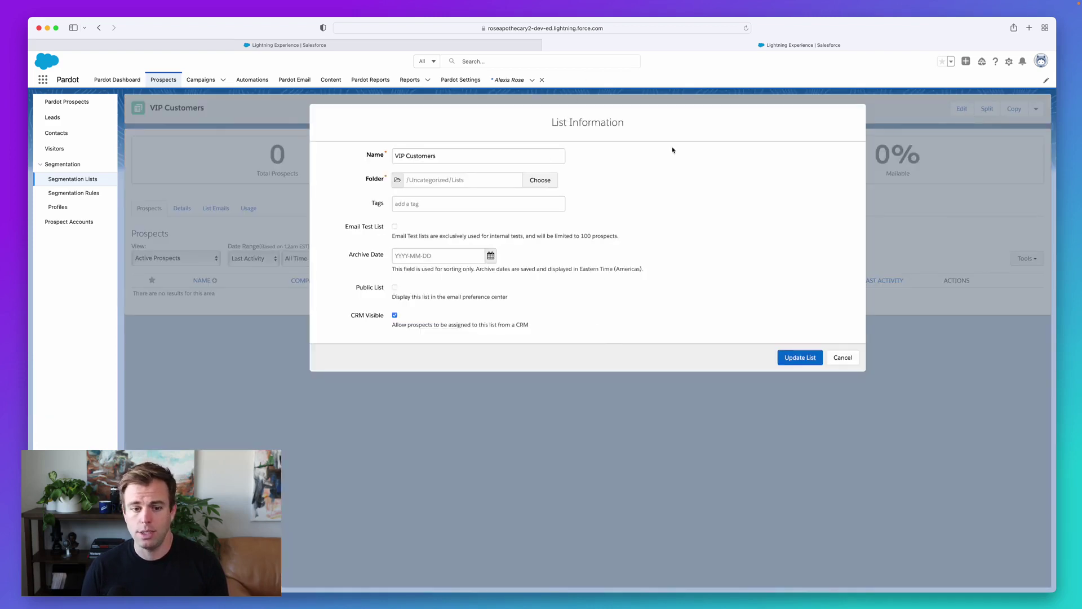
left_click(394, 226)
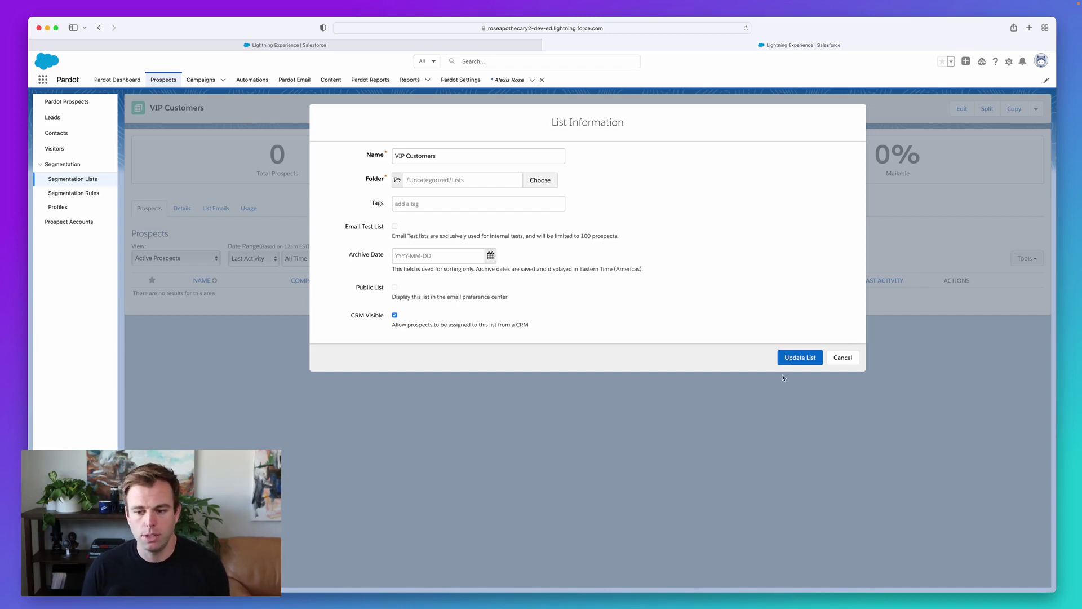
left_click(849, 356)
left_click(82, 180)
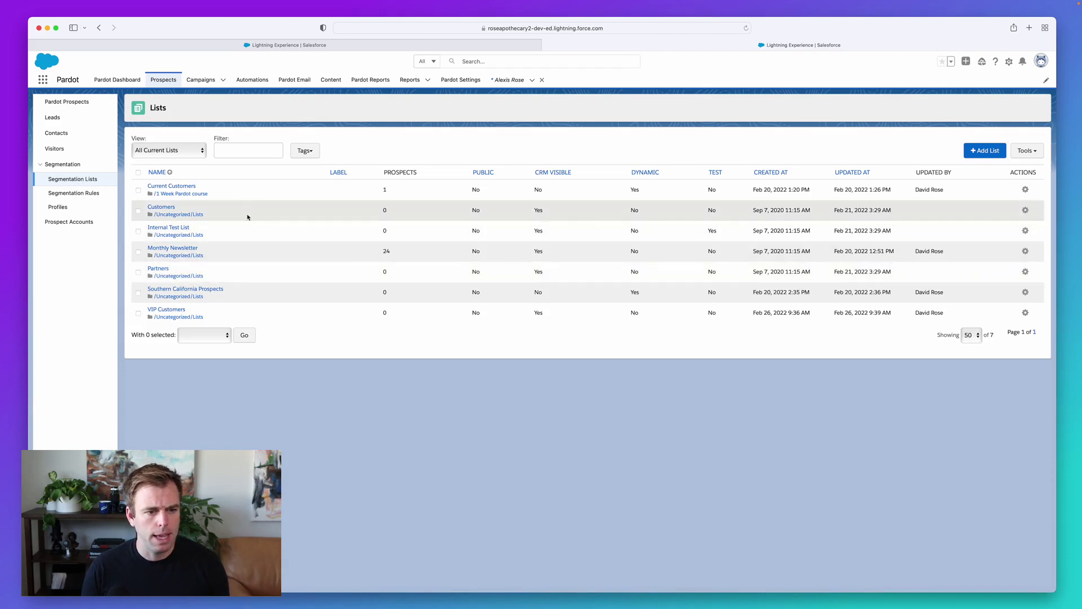
Create a new list named 'Sales Team Test Lists' marked as an Email Test List.
left_click_drag(188, 226, 153, 227)
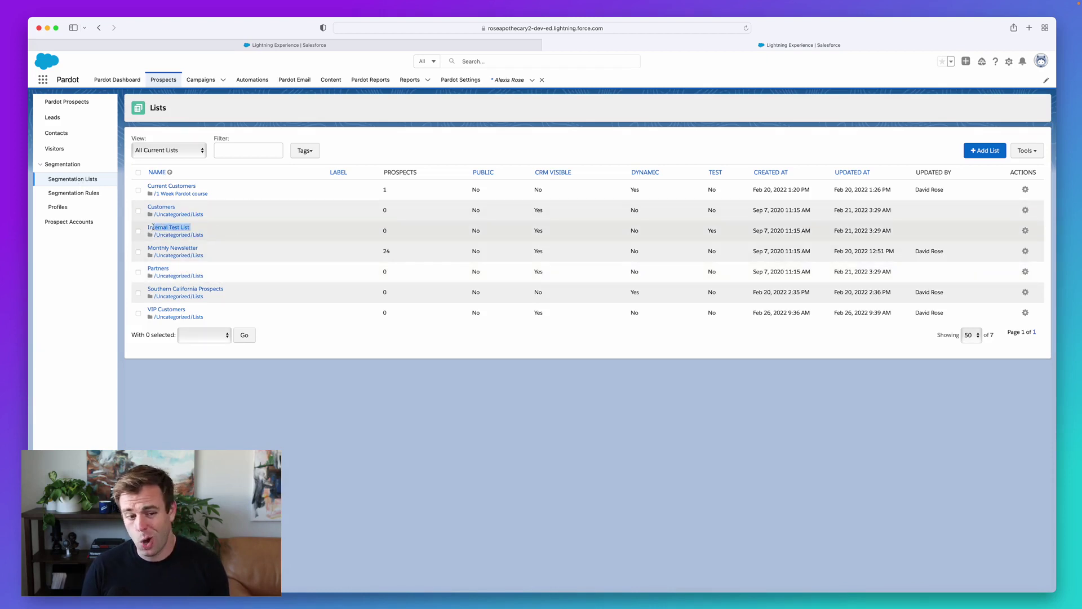
left_click(984, 150)
left_click(476, 157)
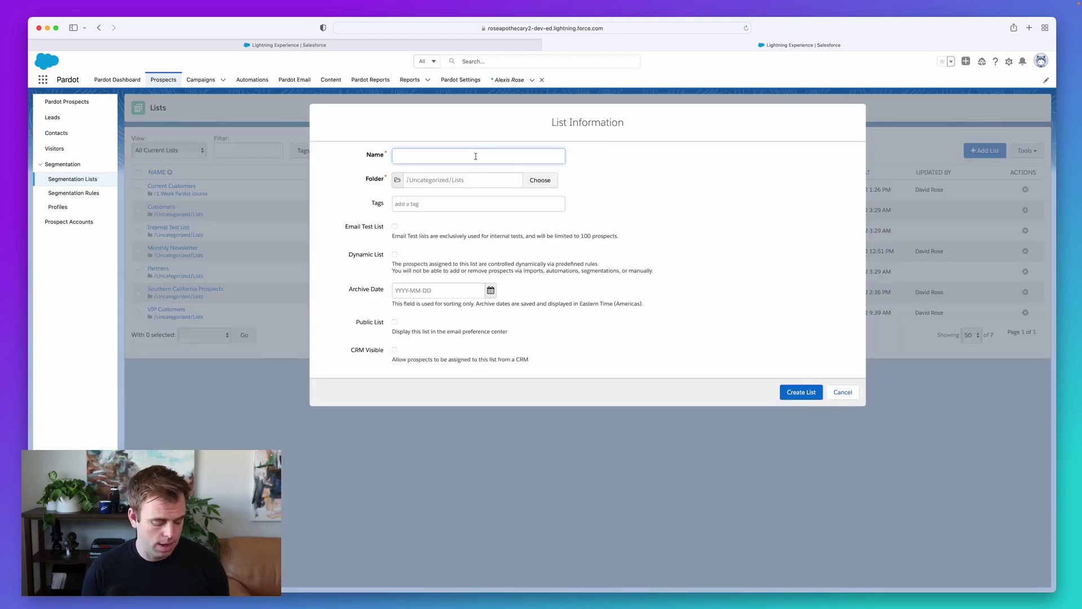
type("Sa")
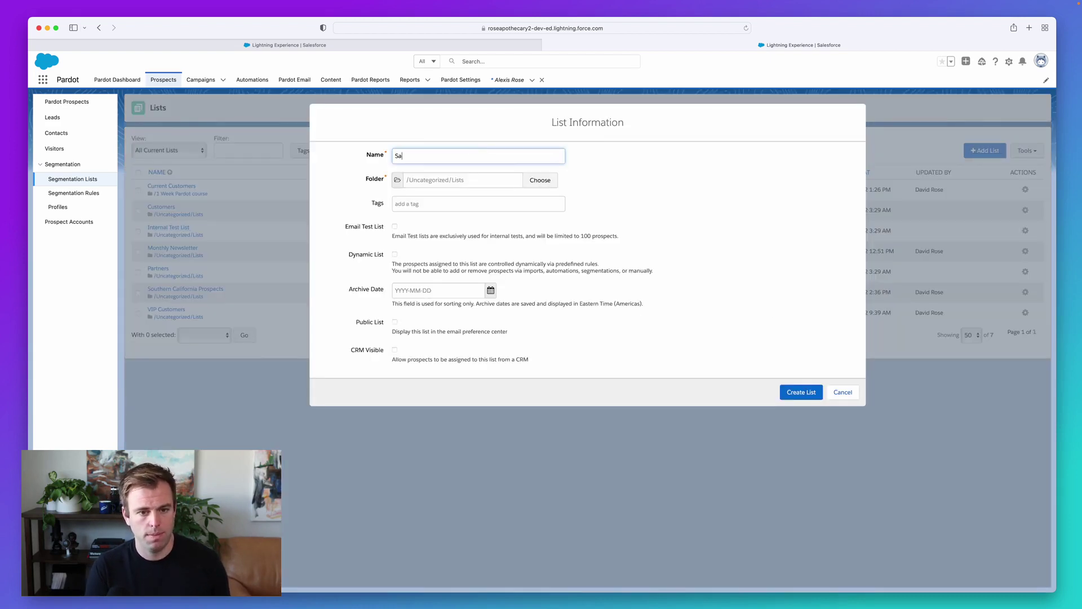
type("les Team List")
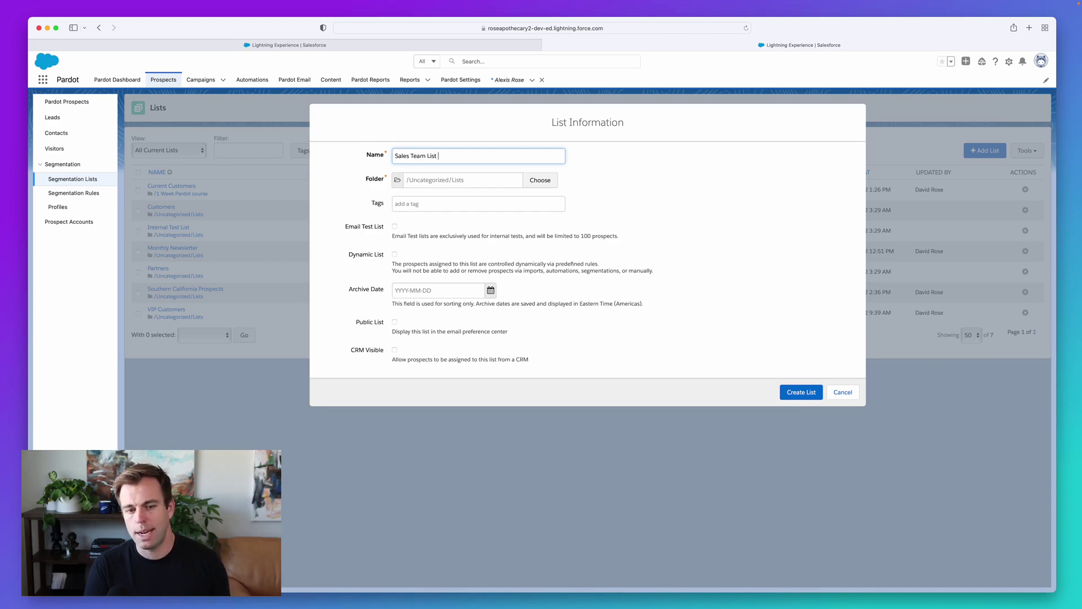
key("BackSpace")
key("BackSpace")
key("BackSpace")
key("BackSpace")
key("BackSpace")
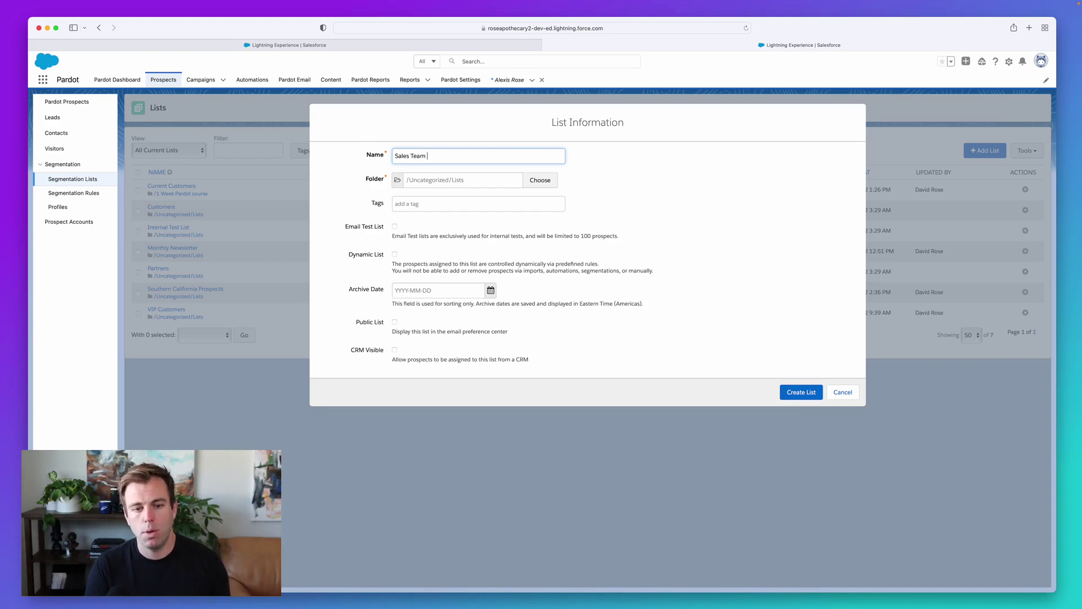
type("Test Lists")
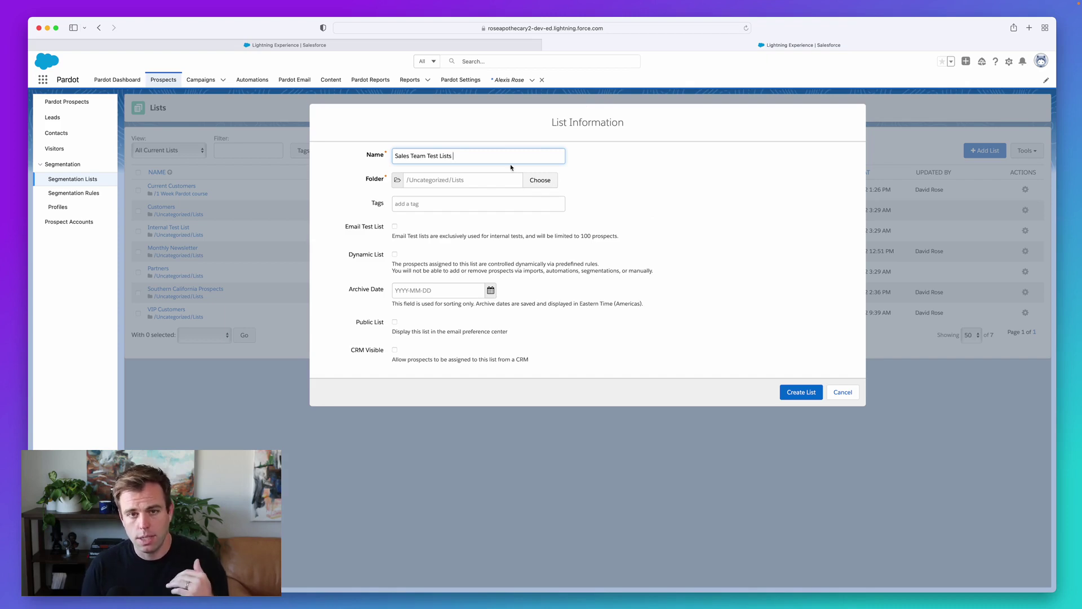
left_click(394, 227)
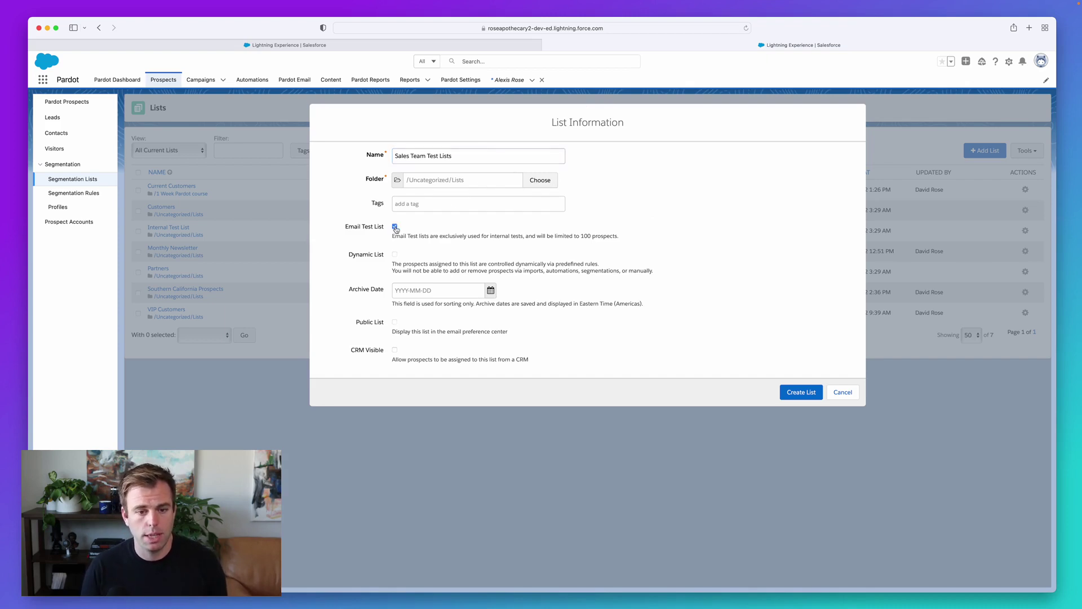
left_click(796, 395)
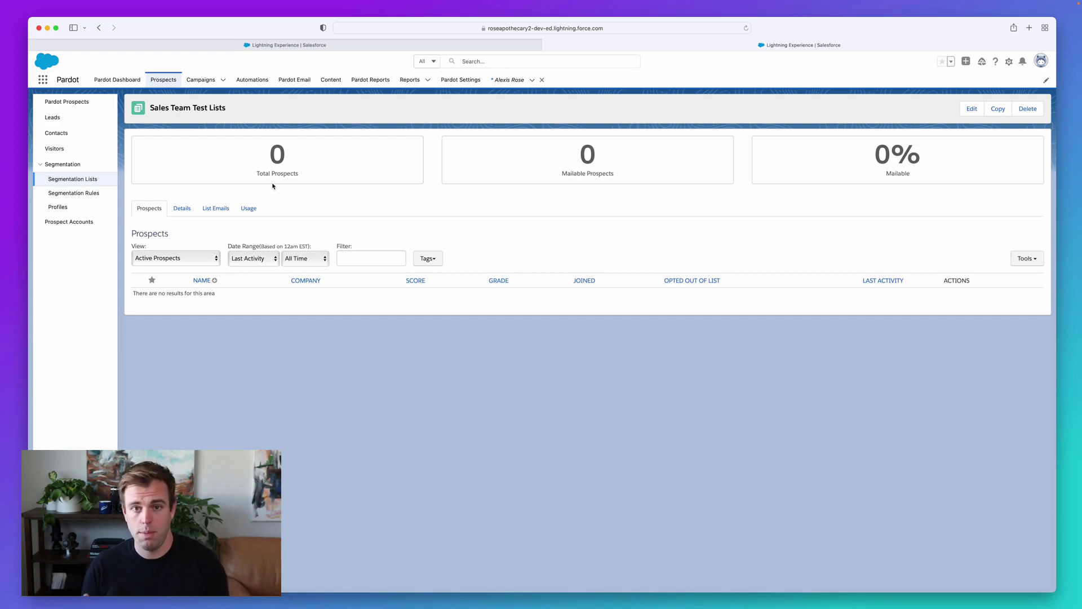
Open Pardot Settings to view the Account Settings page.
left_click(473, 82)
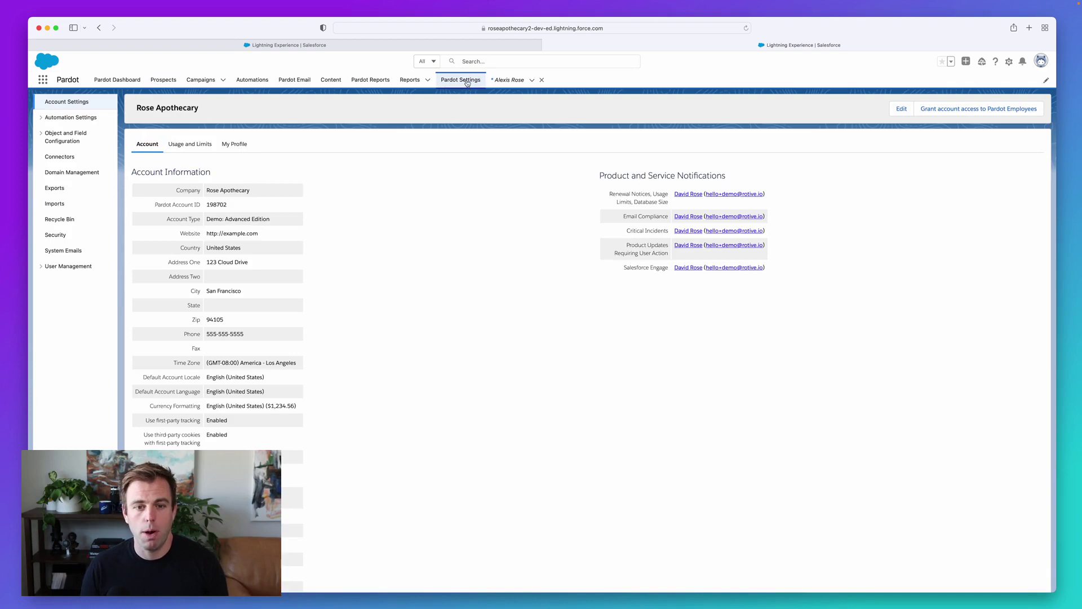
Select all users in User Management and run 'Create prospect and add to test list' for Sales Team Test Lists.
left_click(47, 267)
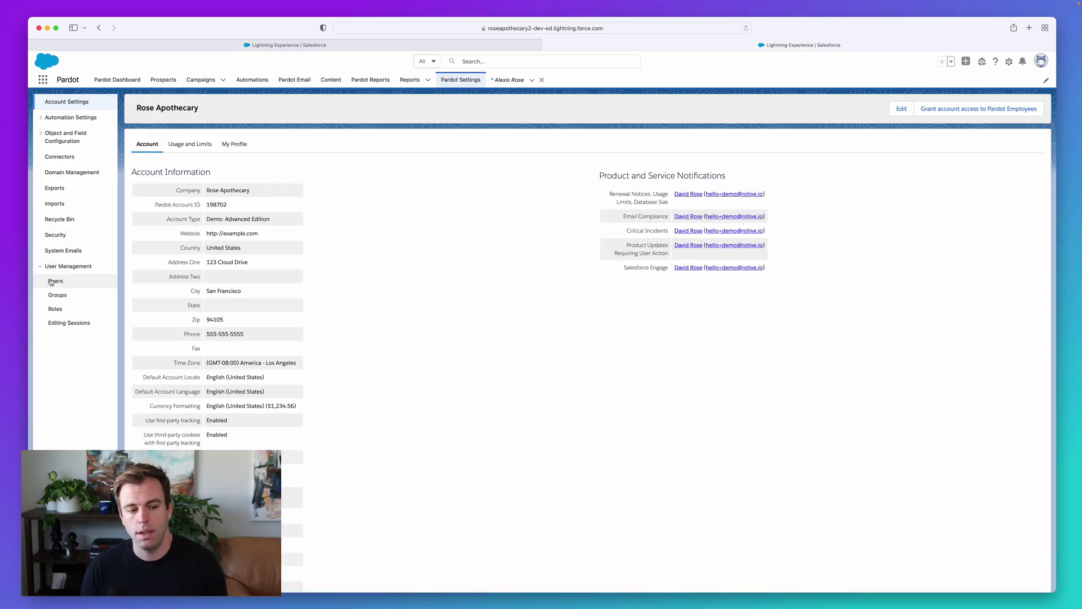
left_click(51, 281)
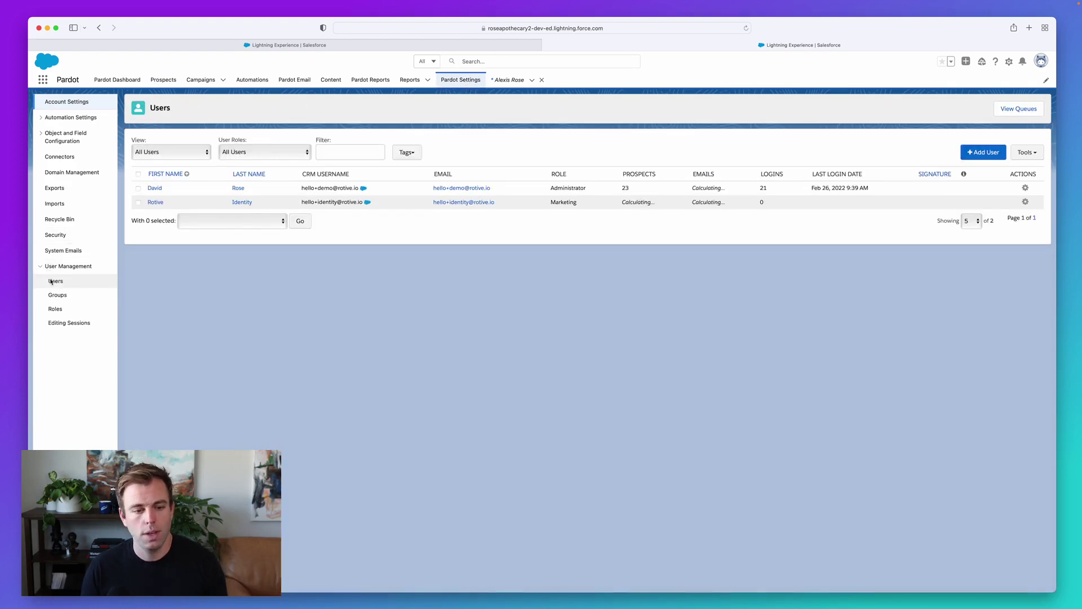
left_click(139, 175)
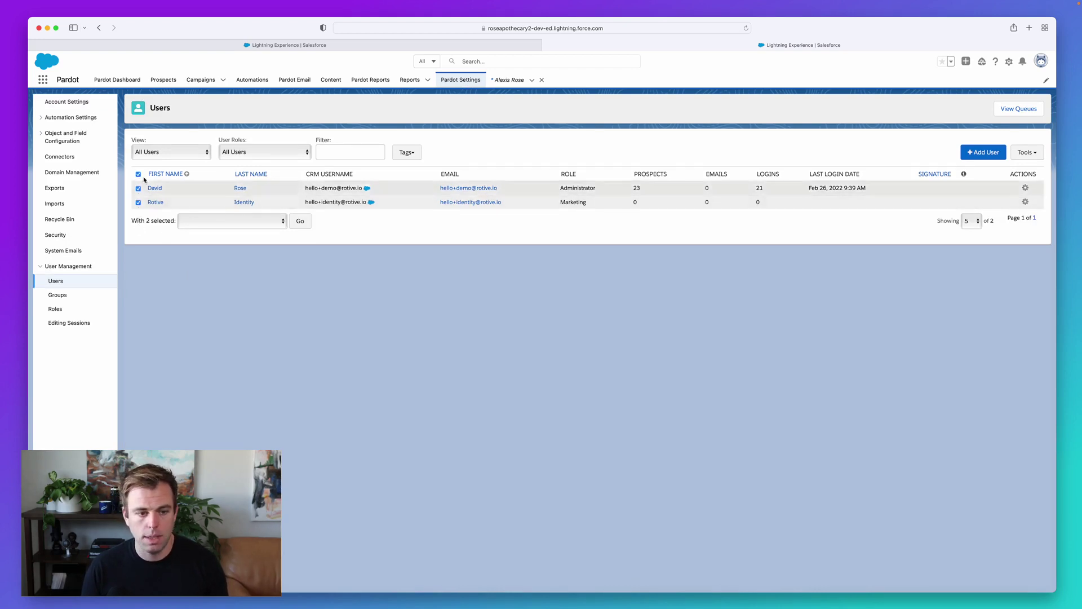
left_click(252, 226)
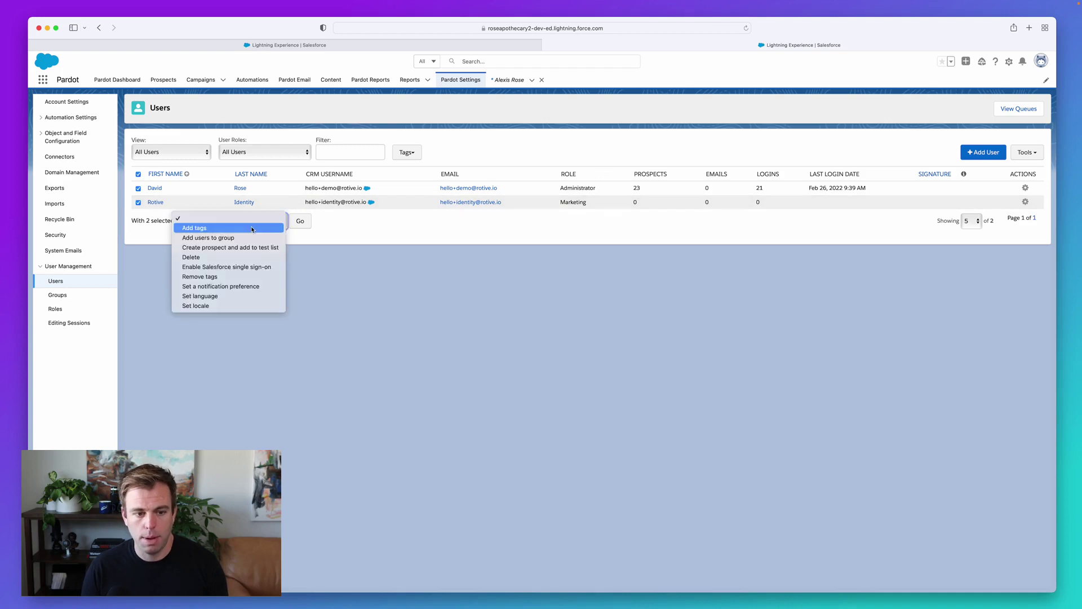
left_click(237, 252)
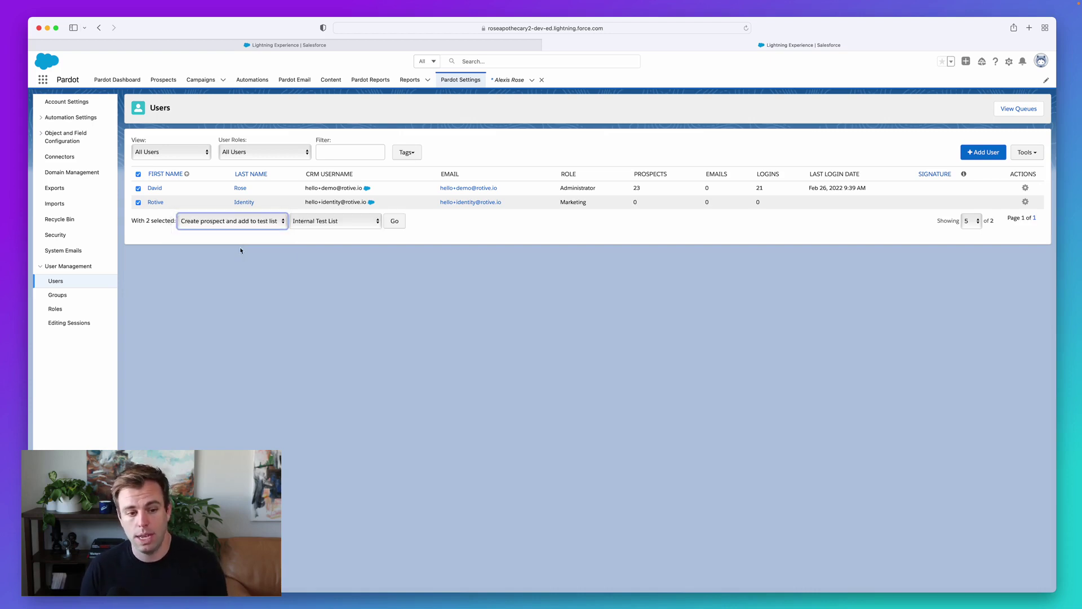
left_click(304, 223)
left_click(279, 229)
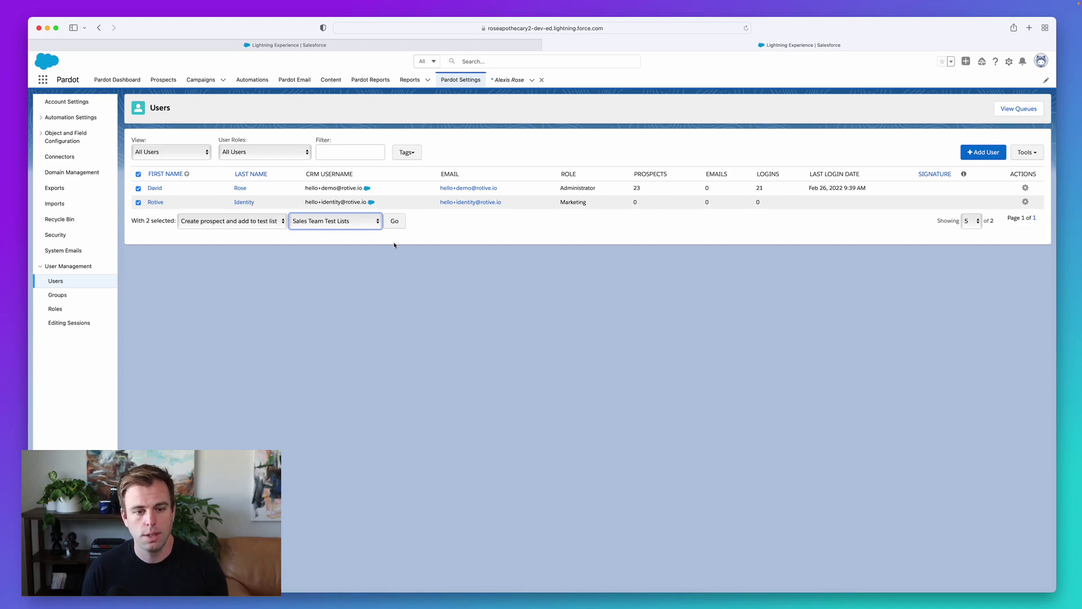
left_click(397, 225)
key("Return")
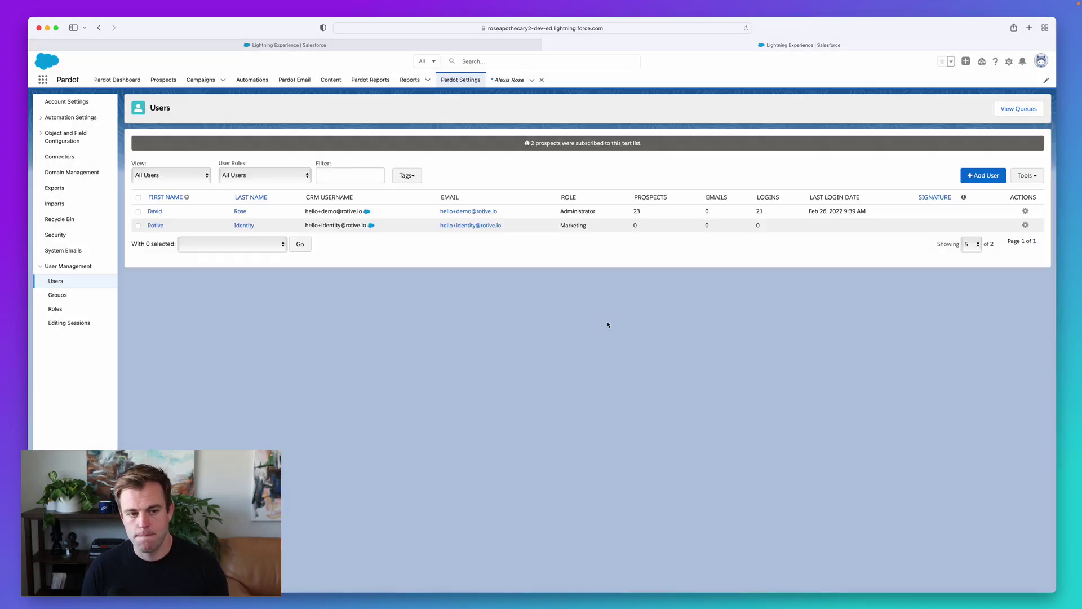
Open Sales Team Test Lists from Prospects > Segmentation Lists and view the second prospect's record.
left_click(155, 80)
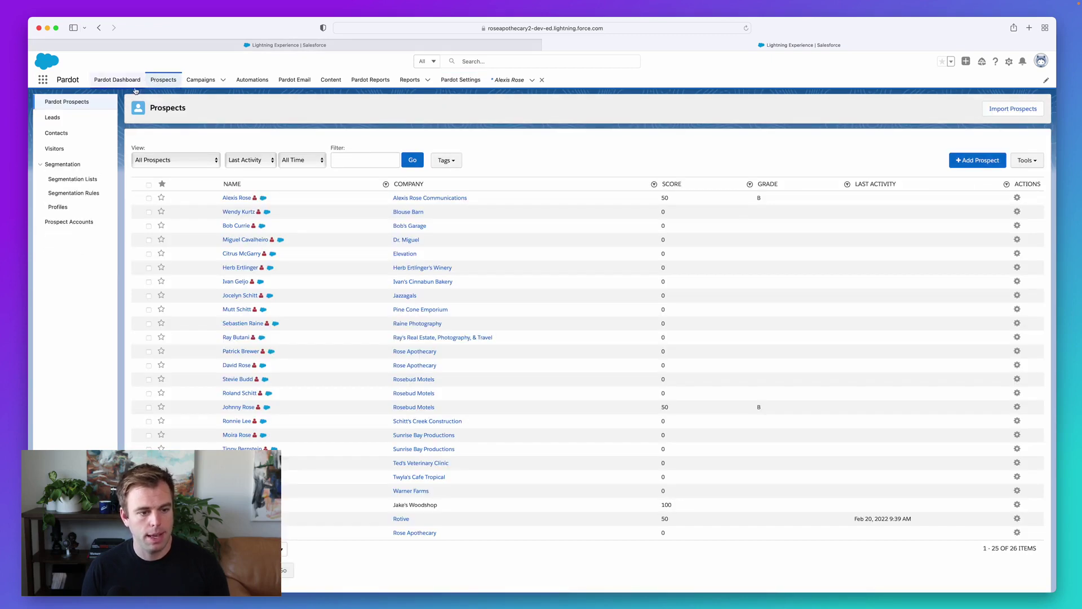
left_click(65, 179)
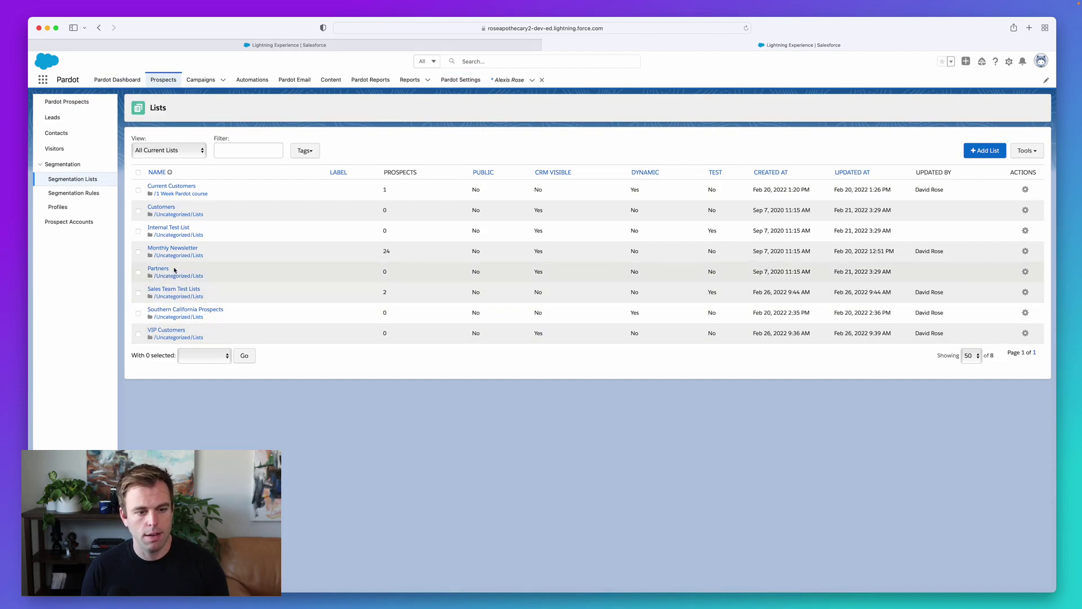
left_click(180, 290)
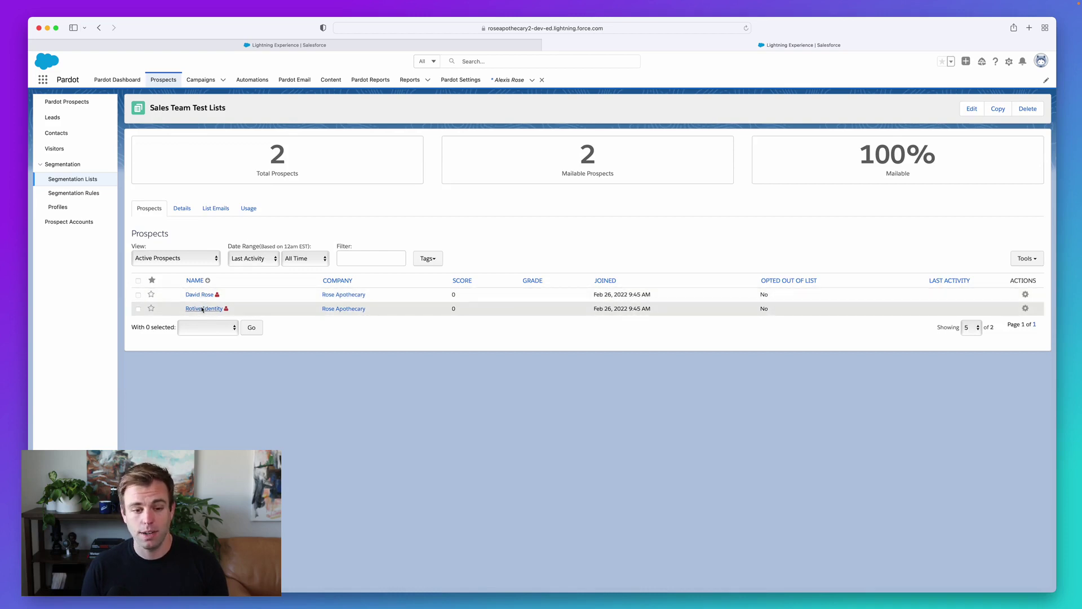
left_click(202, 309)
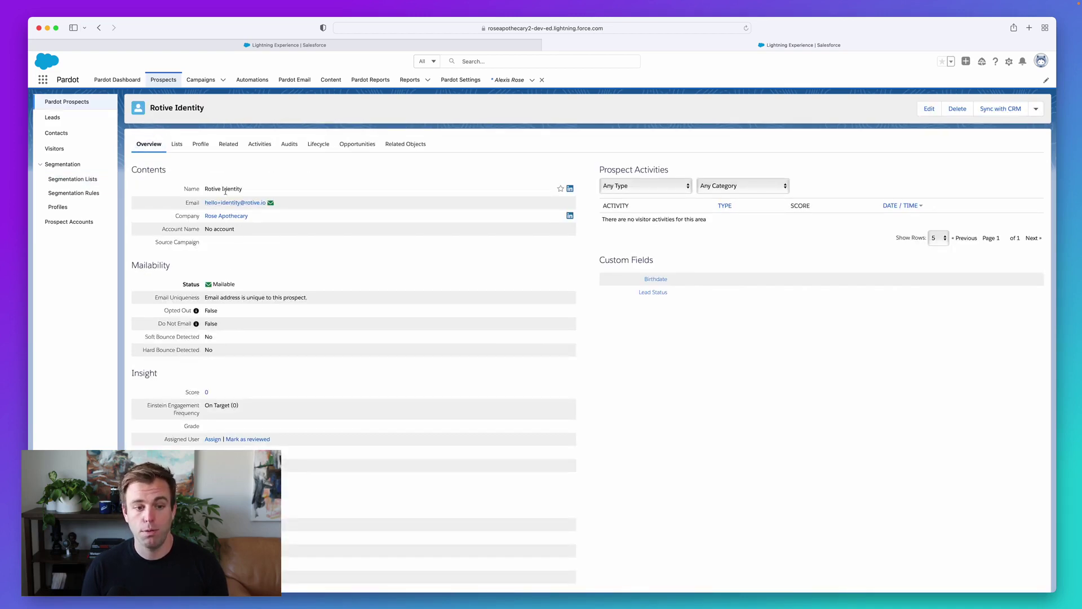